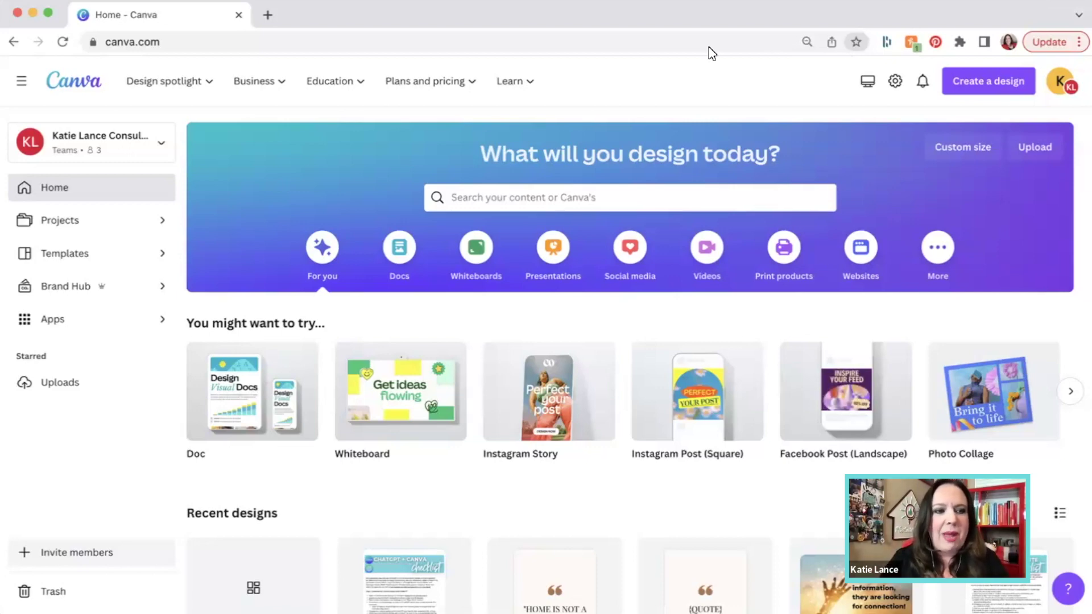
Open the Apps directory, browse its Trending and New apps, and open Text to Image's details.
mouse_move(256, 83)
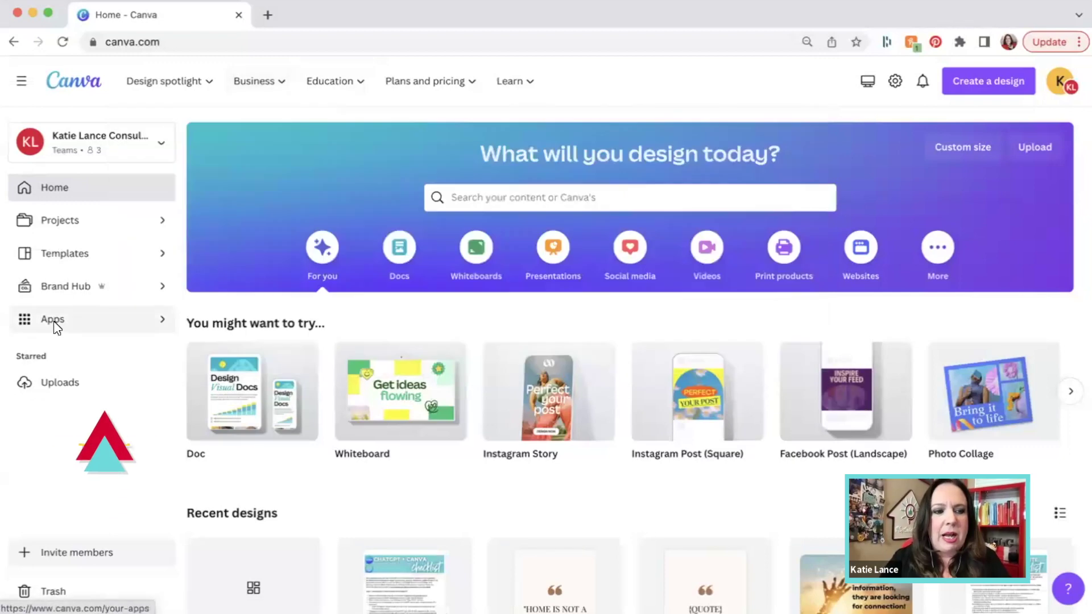
click(55, 321)
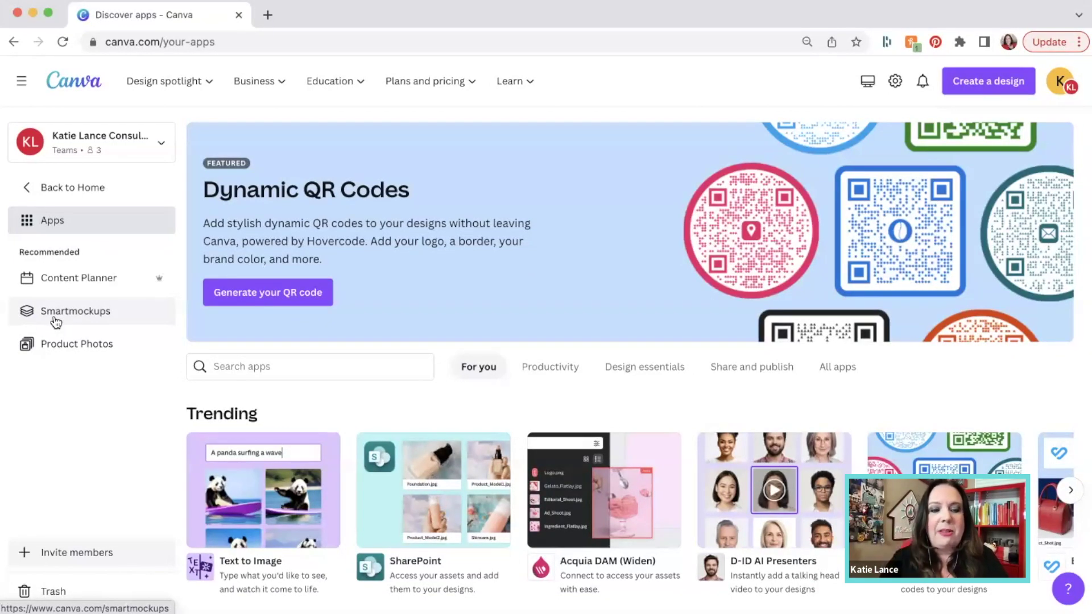
scroll(332, 409, down, 2)
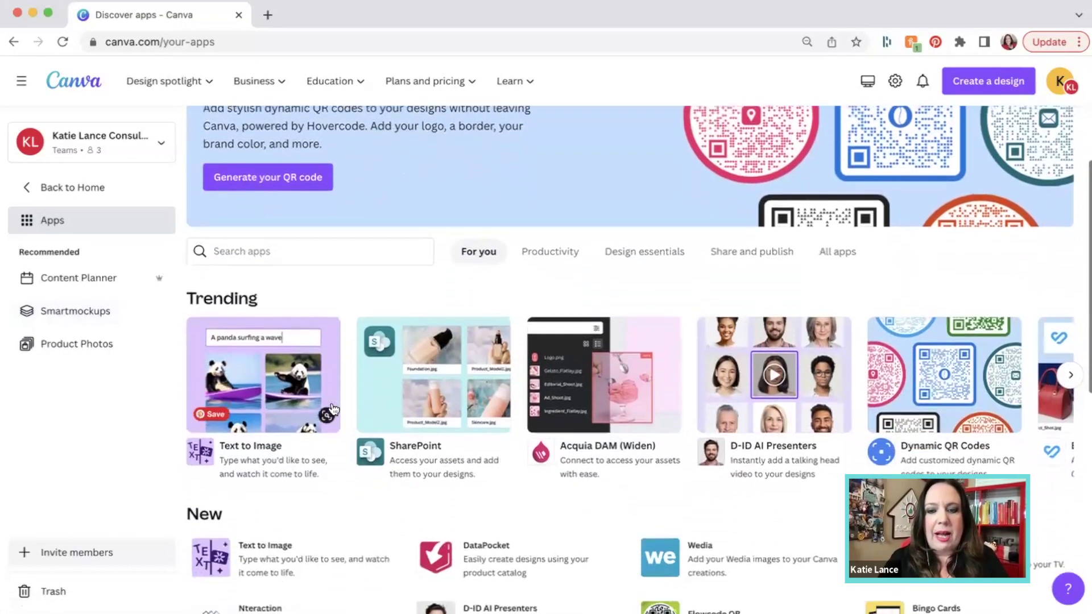
scroll(333, 409, down, 3)
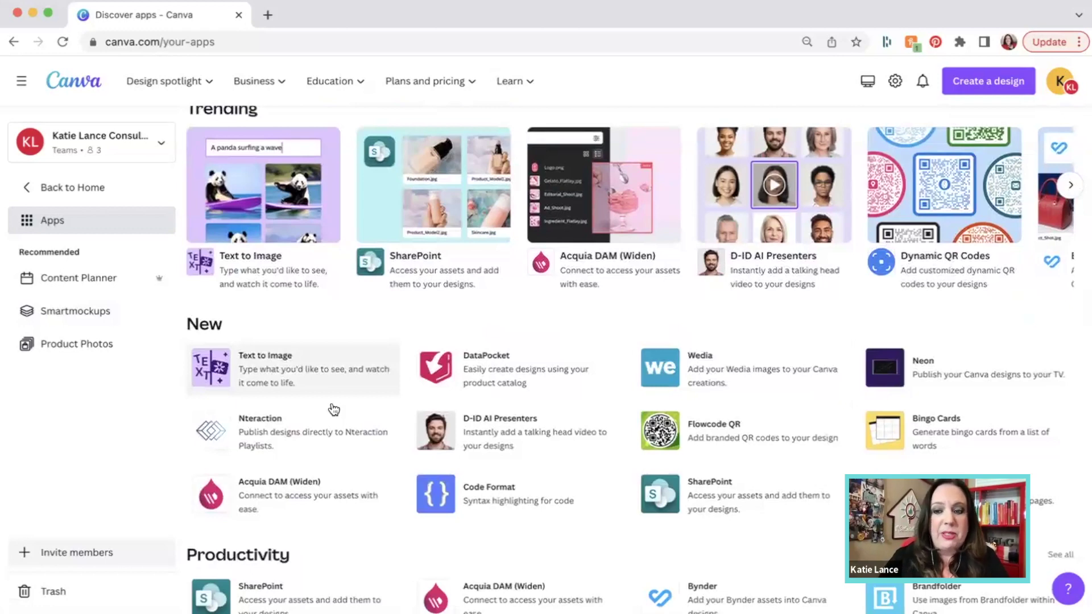
scroll(332, 408, up, 1)
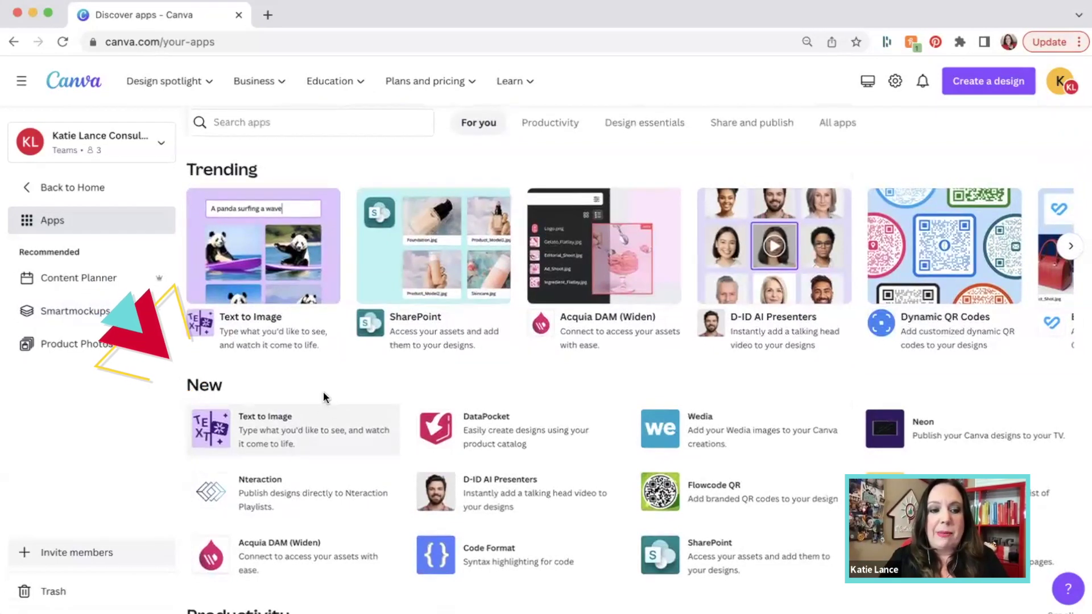
scroll(332, 381, up, 1)
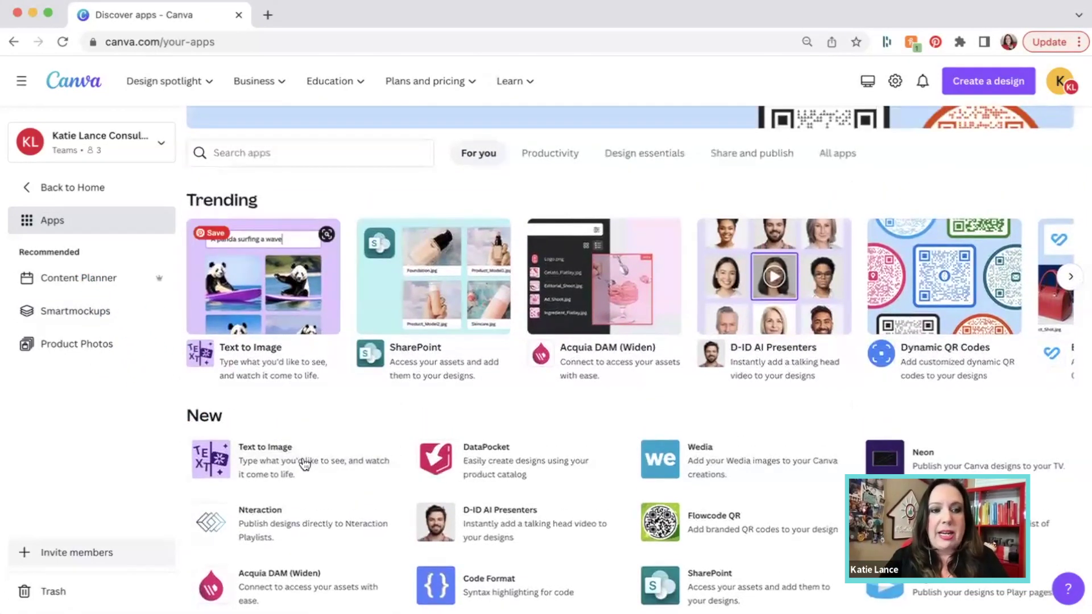
scroll(306, 465, up, 2)
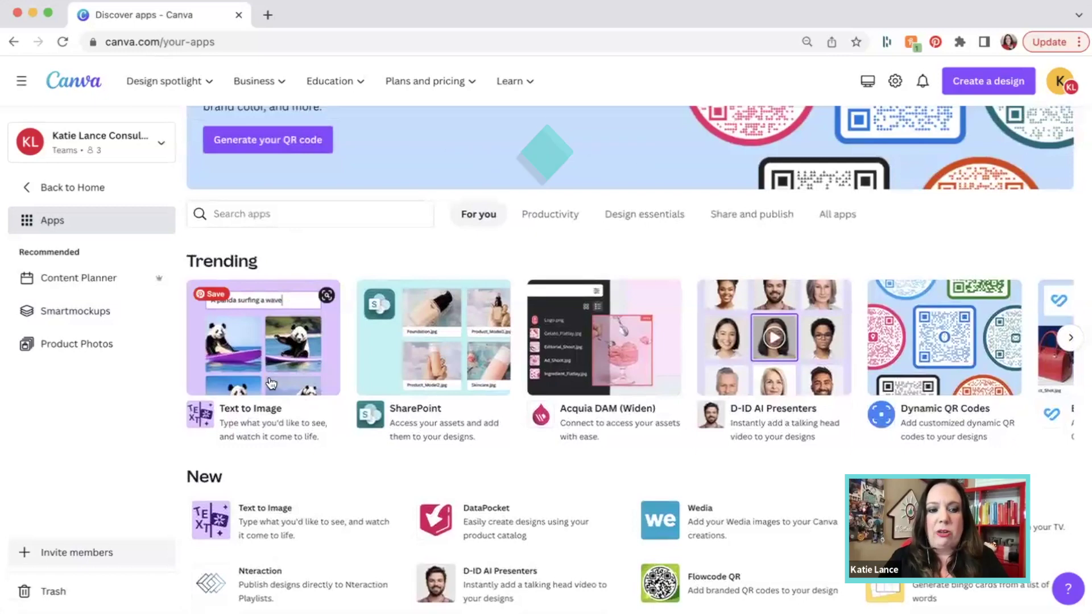
click(238, 411)
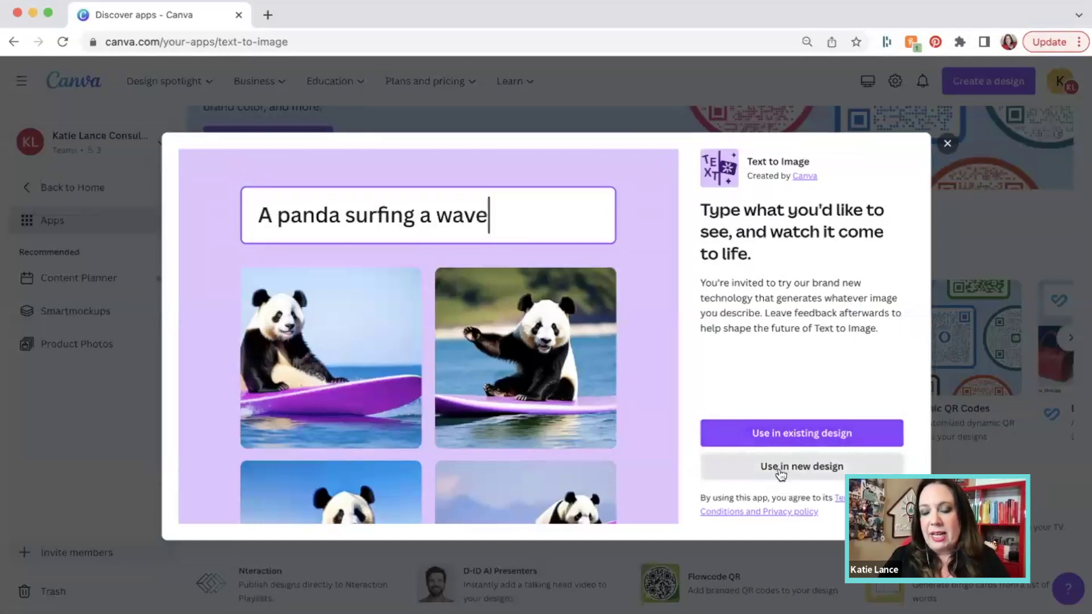
Use Text to Image in a new design, searching design types for 'instagram'.
click(780, 470)
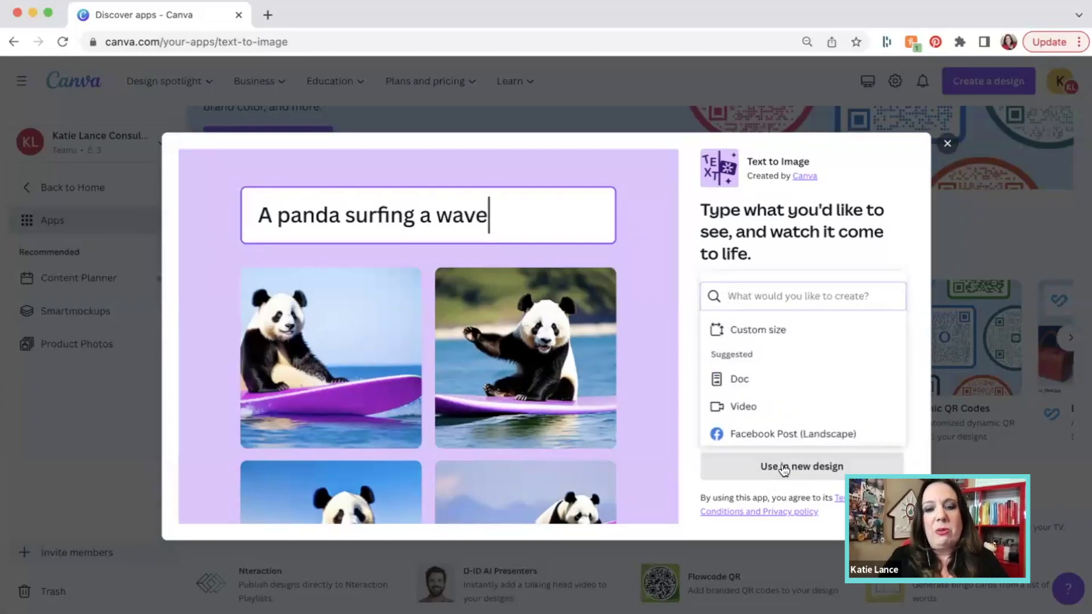
text(instagra)
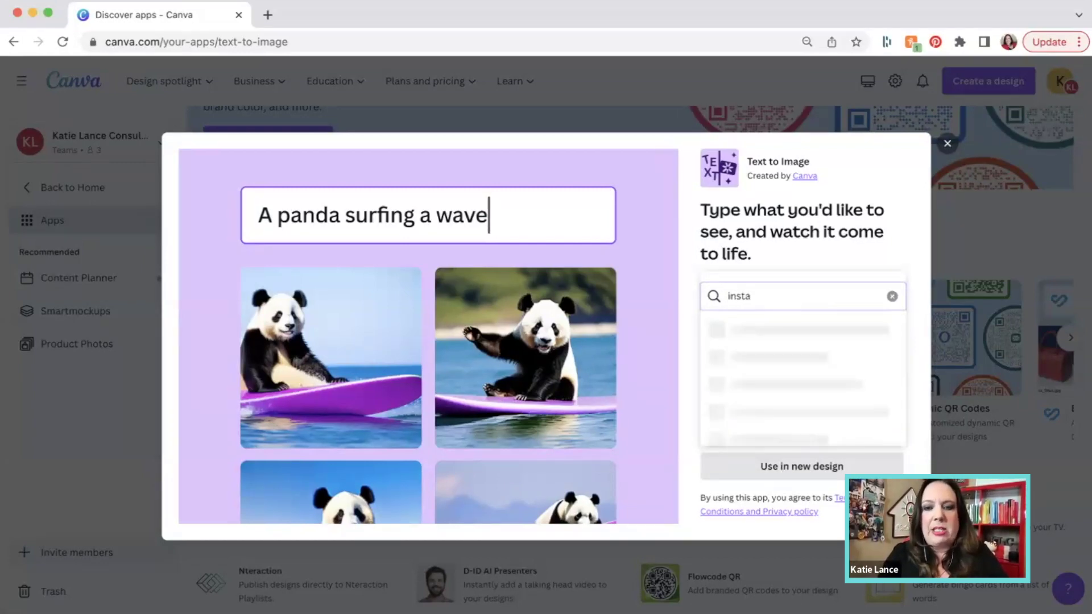
text(m)
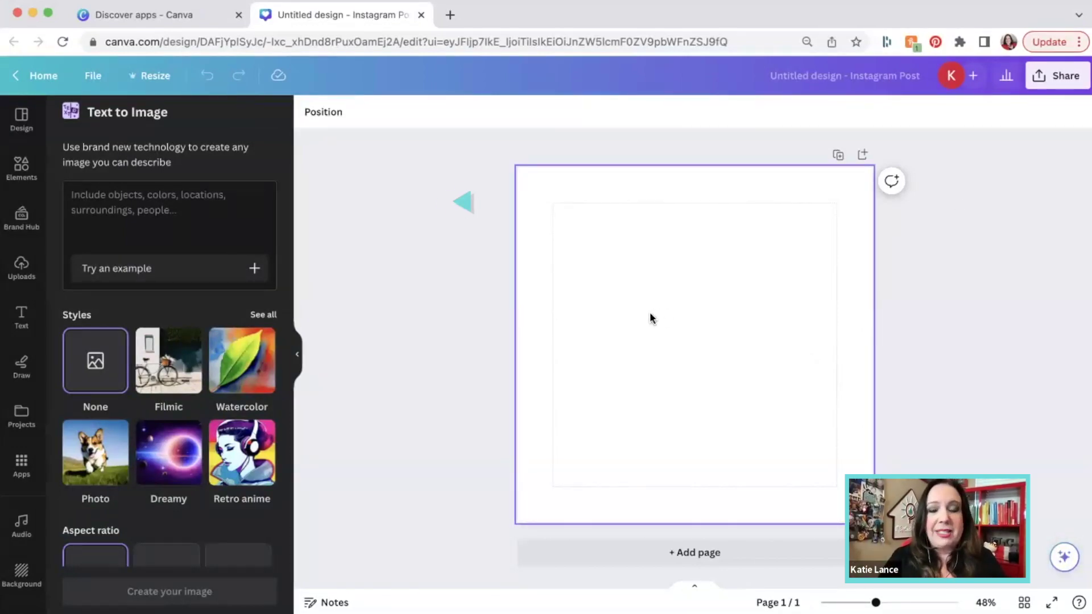
Generate images from a prompt describing Long Beach, California with a beautiful sunset.
click(210, 204)
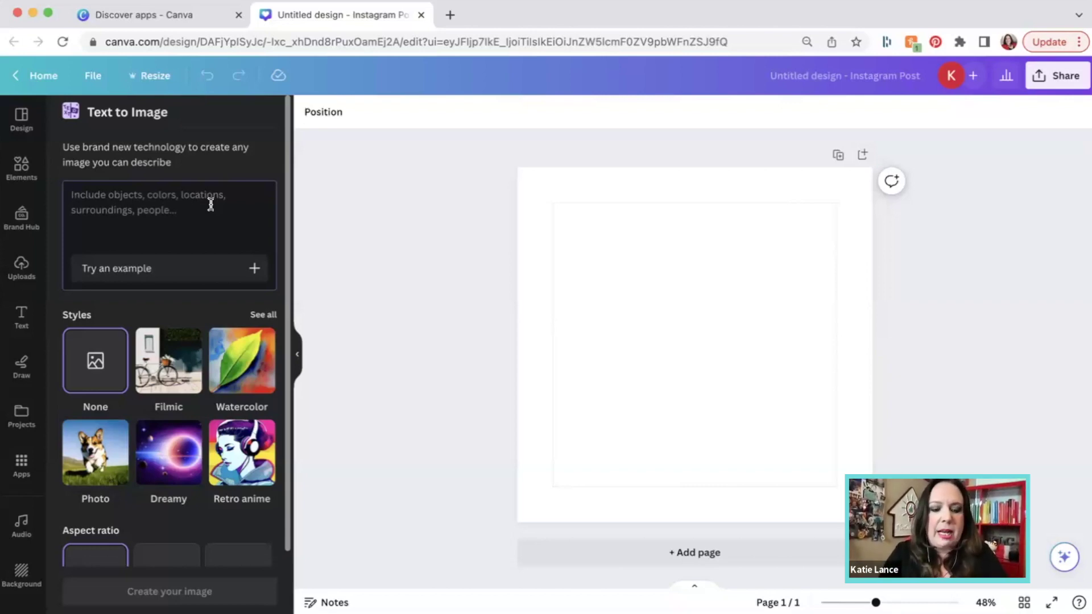
text(createaan )
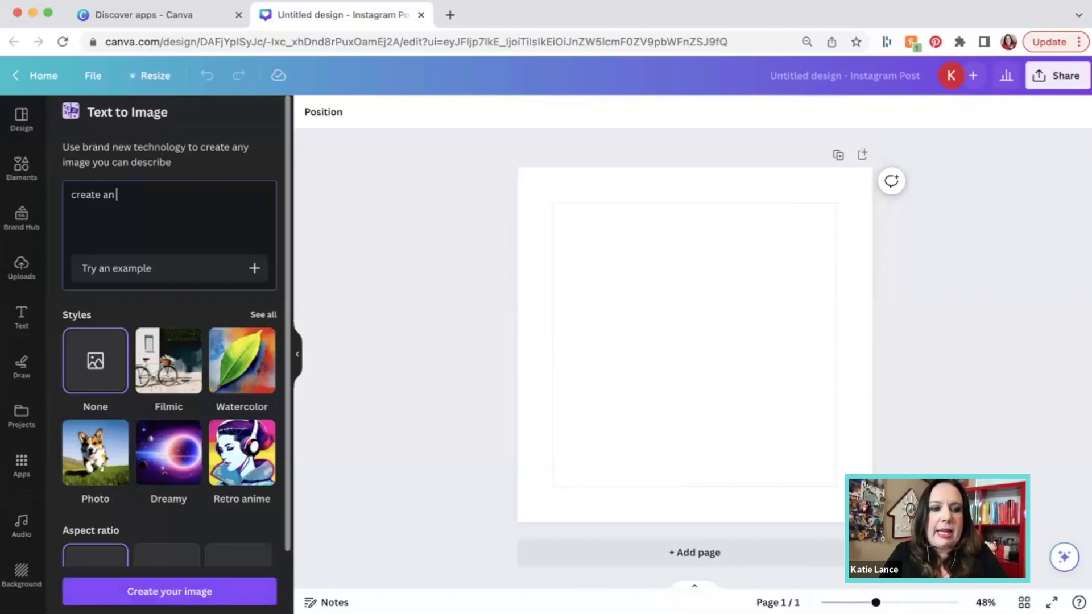
text(image of)
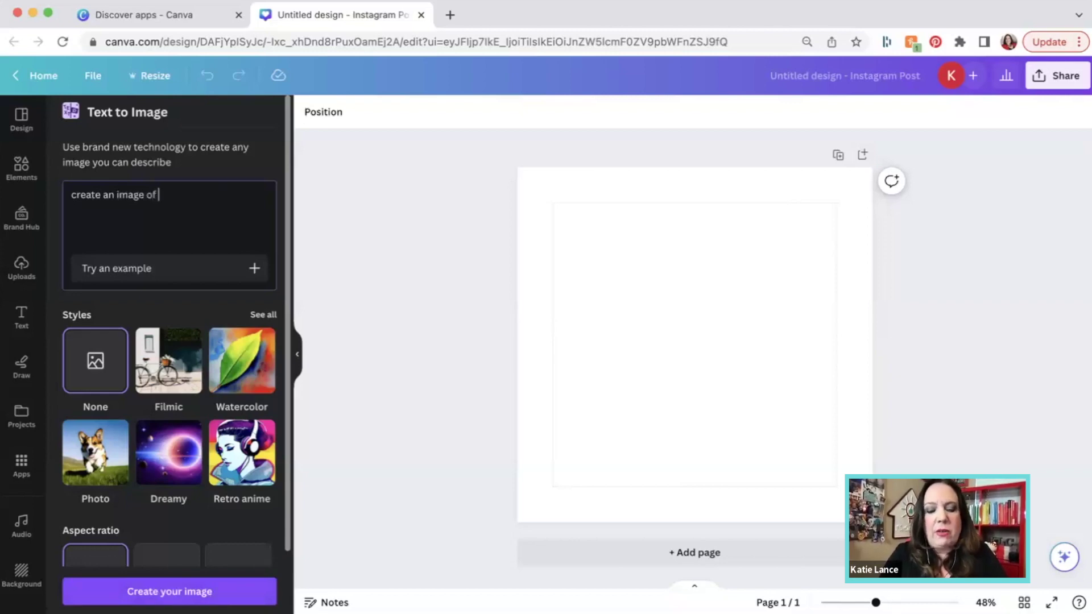
text( long beach ca)
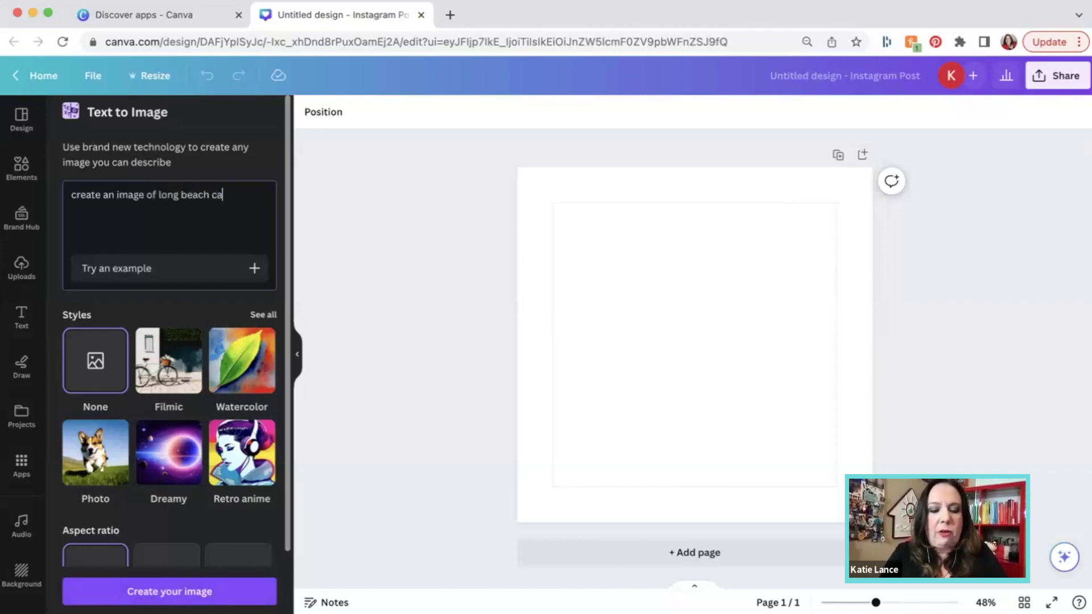
text(lifornia )
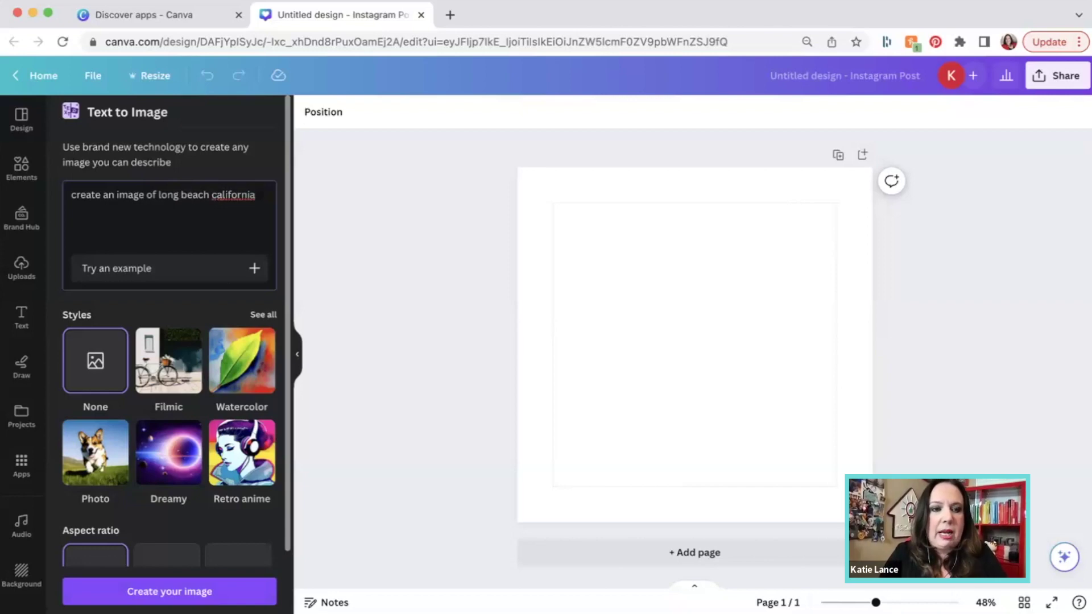
text(with a beauti)
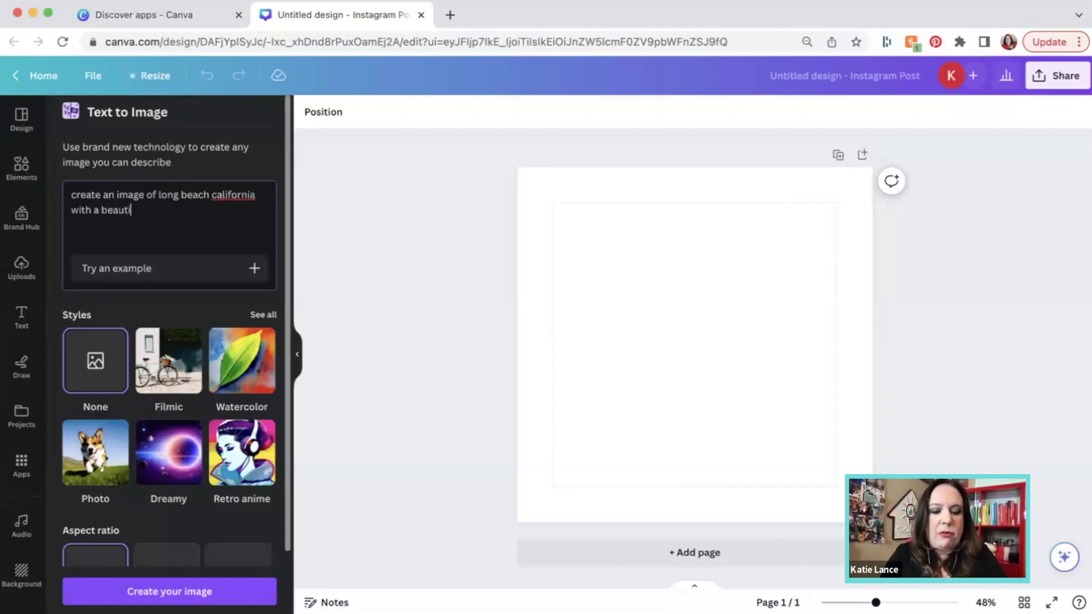
text(ful sunset)
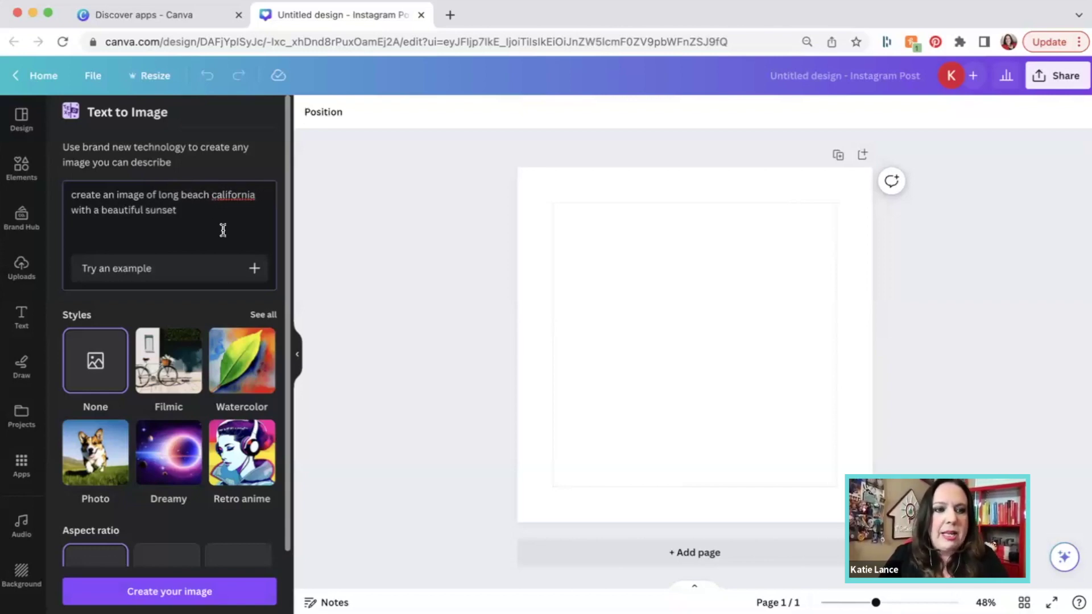
key(Return)
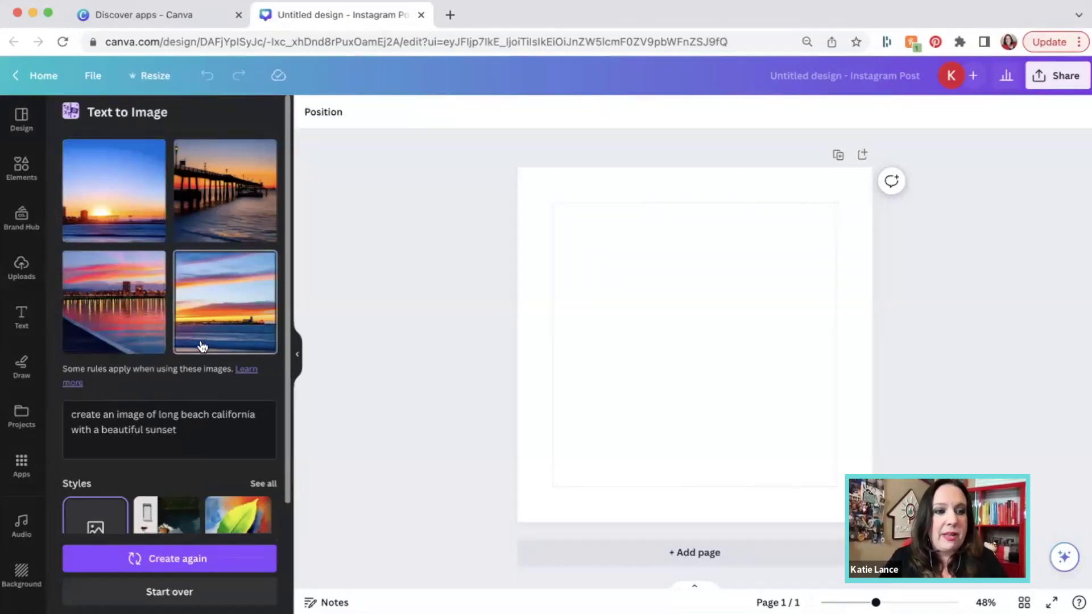
Add the city-lights sunset image, align it to the top-left, and stretch it to fill the page.
click(119, 306)
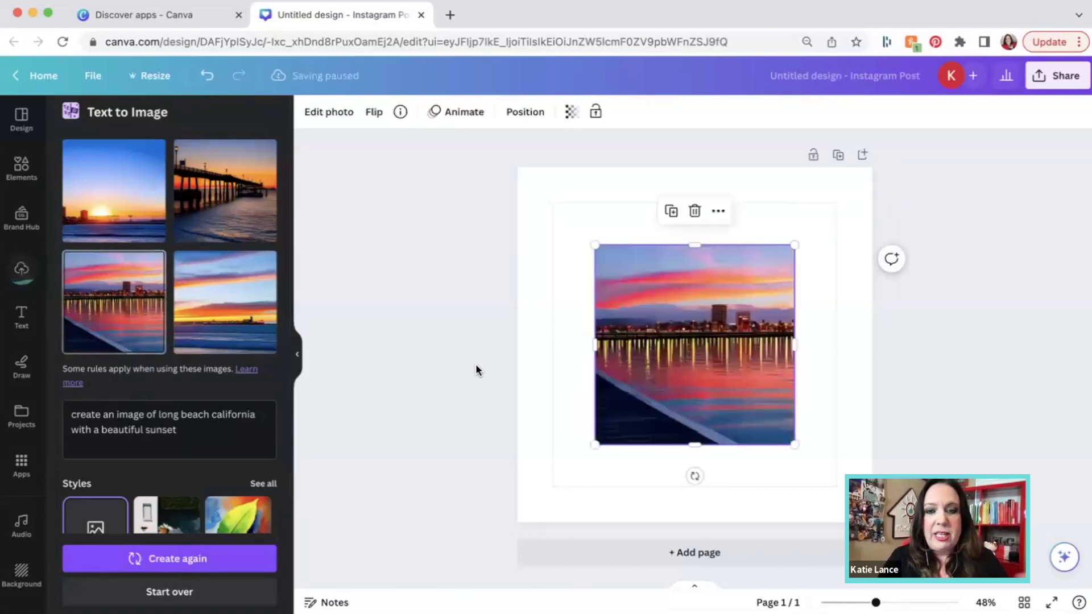
drag(669, 295, 592, 218)
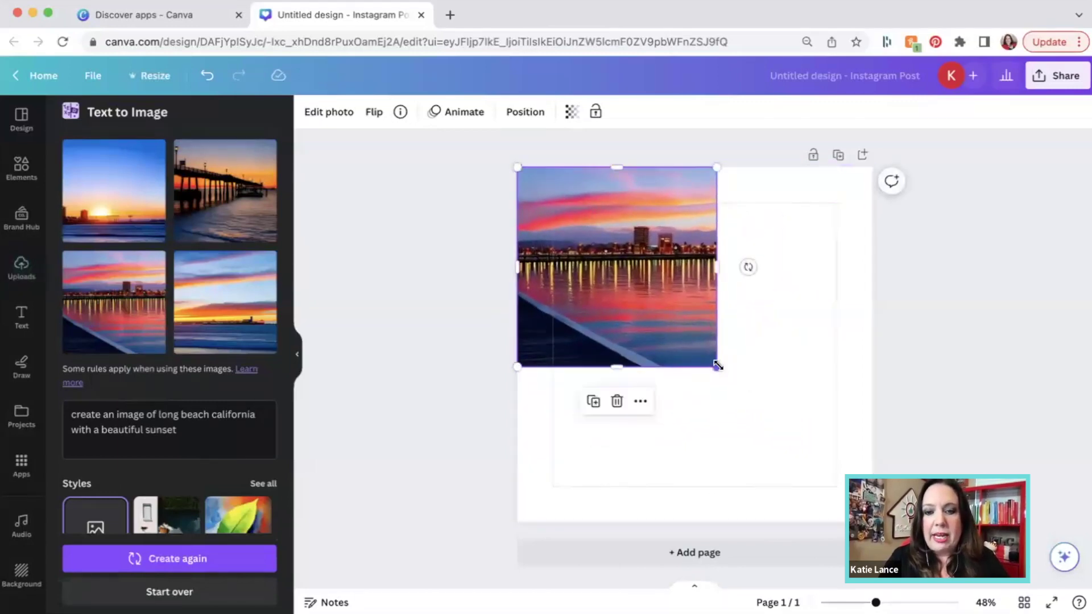
drag(718, 366, 873, 522)
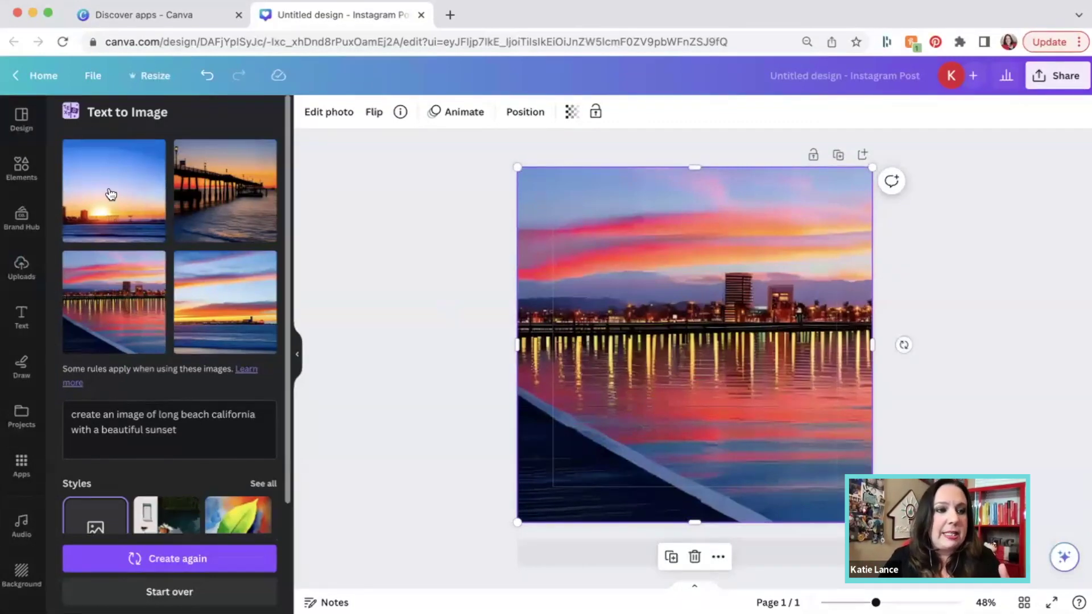
click(22, 317)
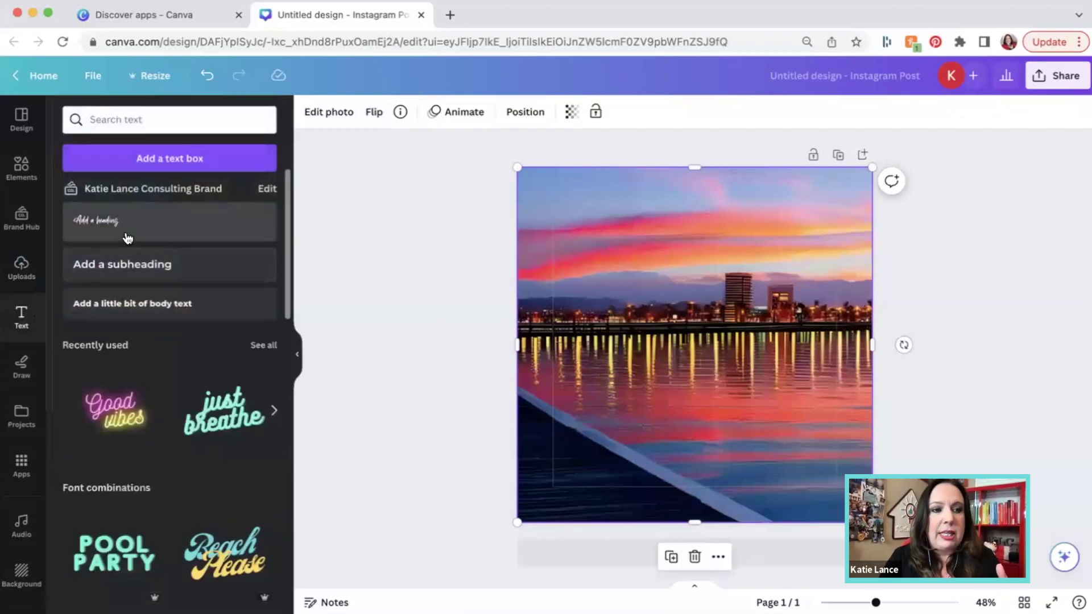
Add a text box, enlarge and widen it, and move it lower on the image.
click(178, 160)
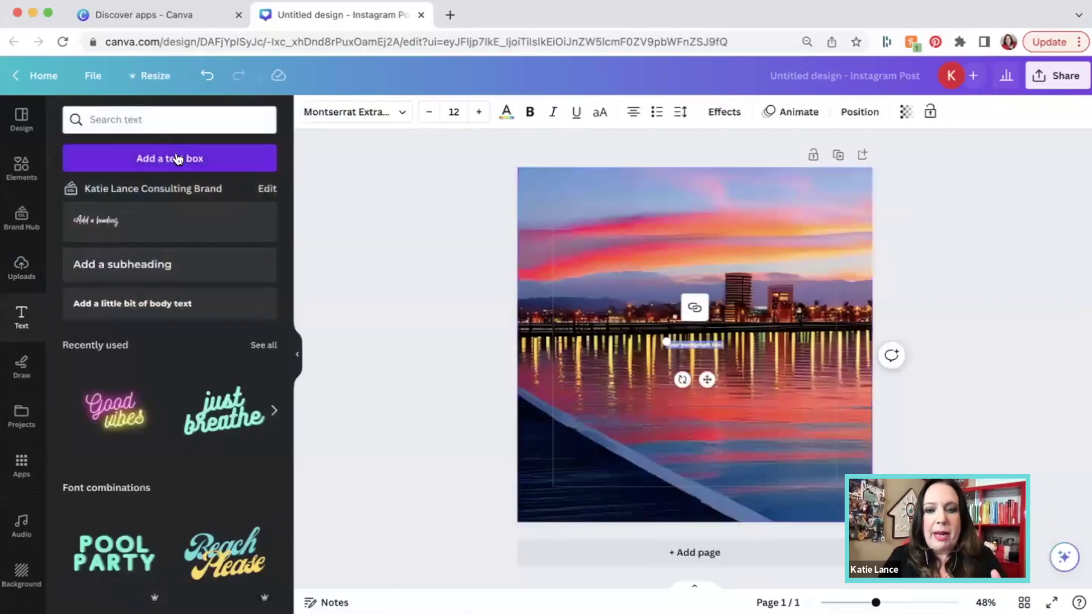
drag(661, 347, 581, 350)
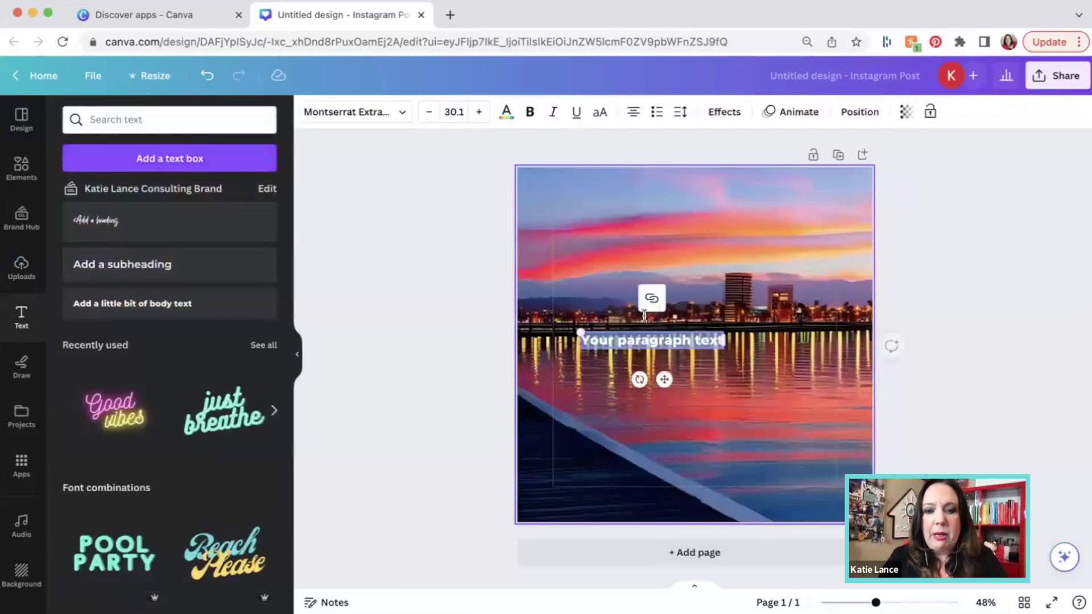
drag(775, 352, 795, 350)
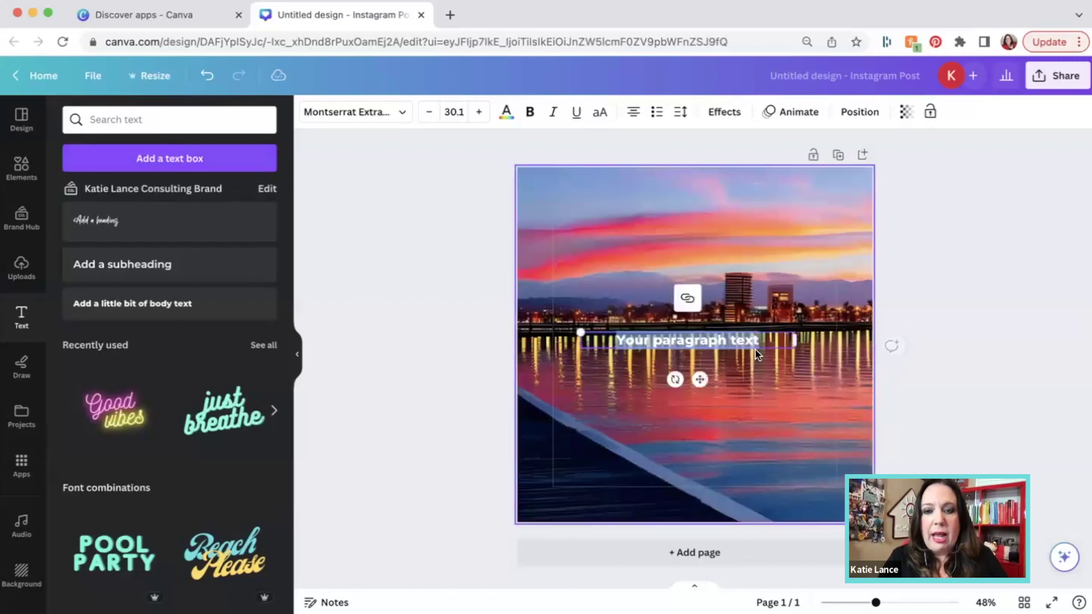
click(724, 353)
click(724, 344)
drag(722, 346, 717, 400)
Replace the placeholder with 'TIP TUESDAY' at font size 60.
double_click(694, 400)
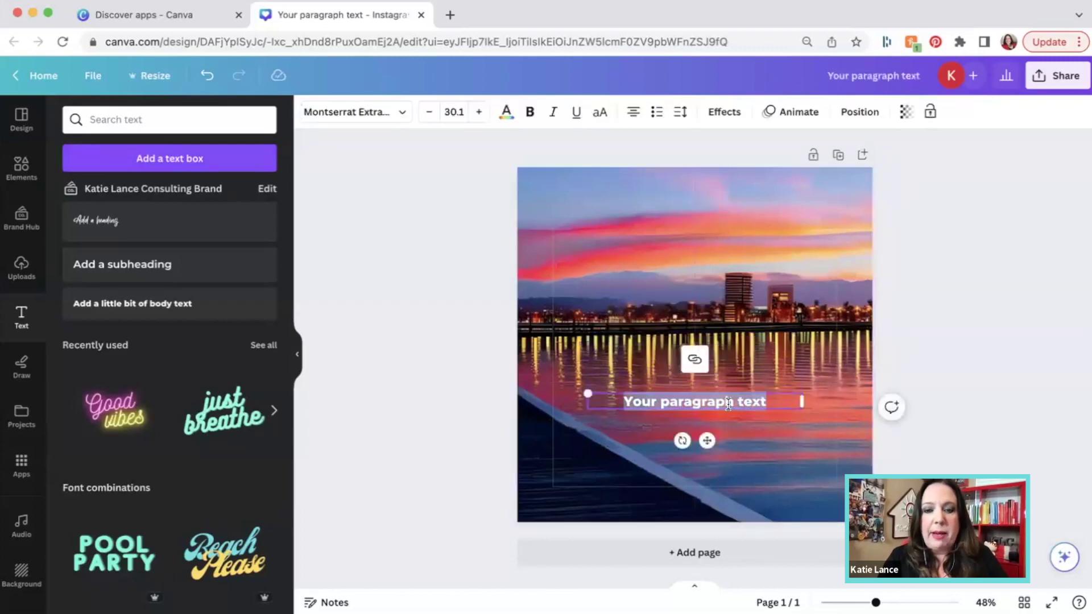
text(TIP TUES)
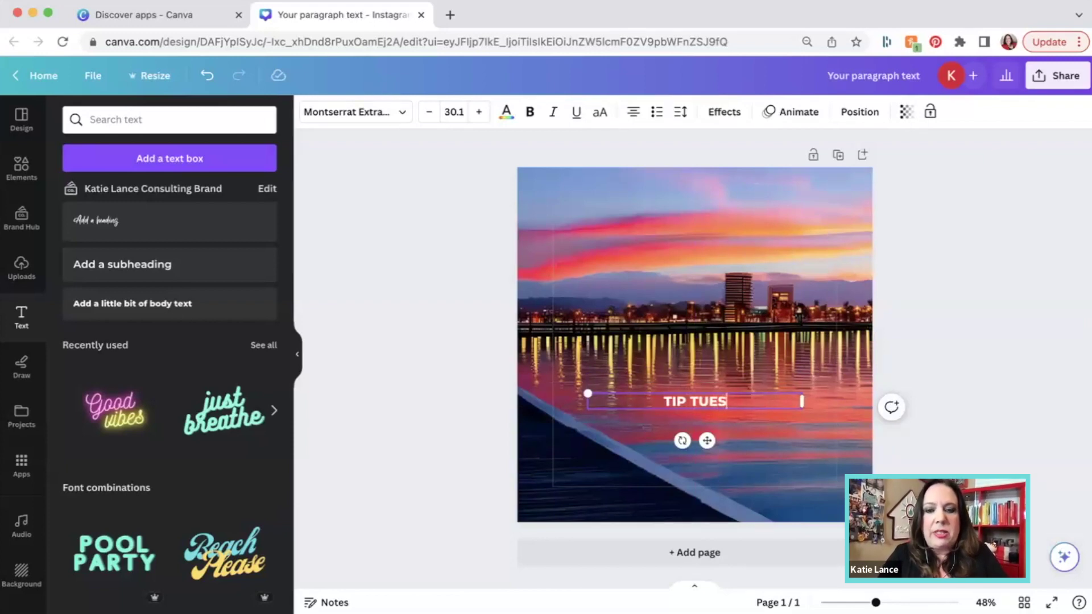
text(DAY)
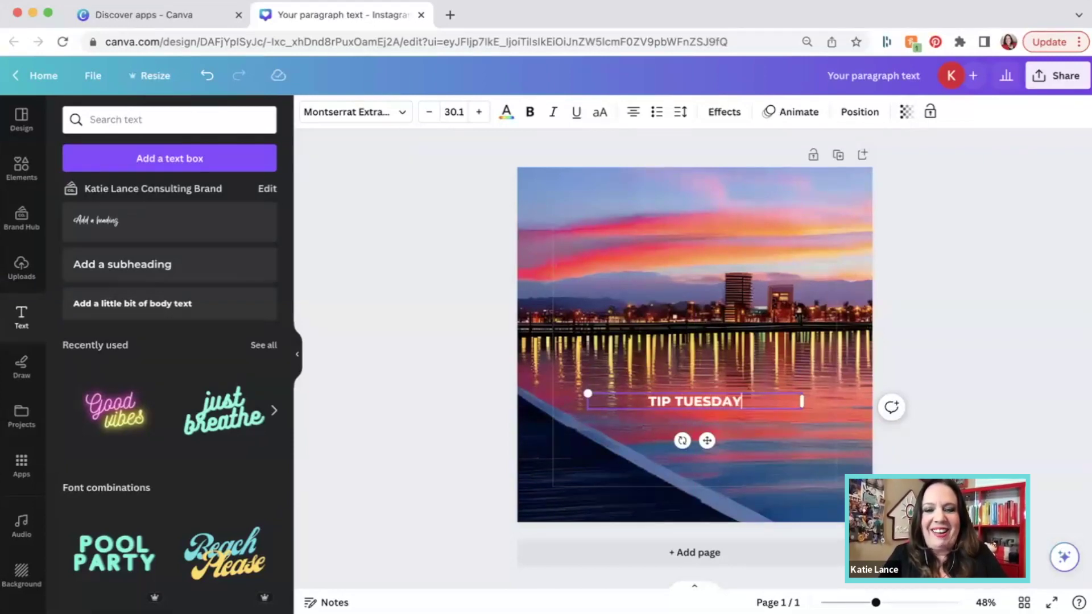
key(super+a)
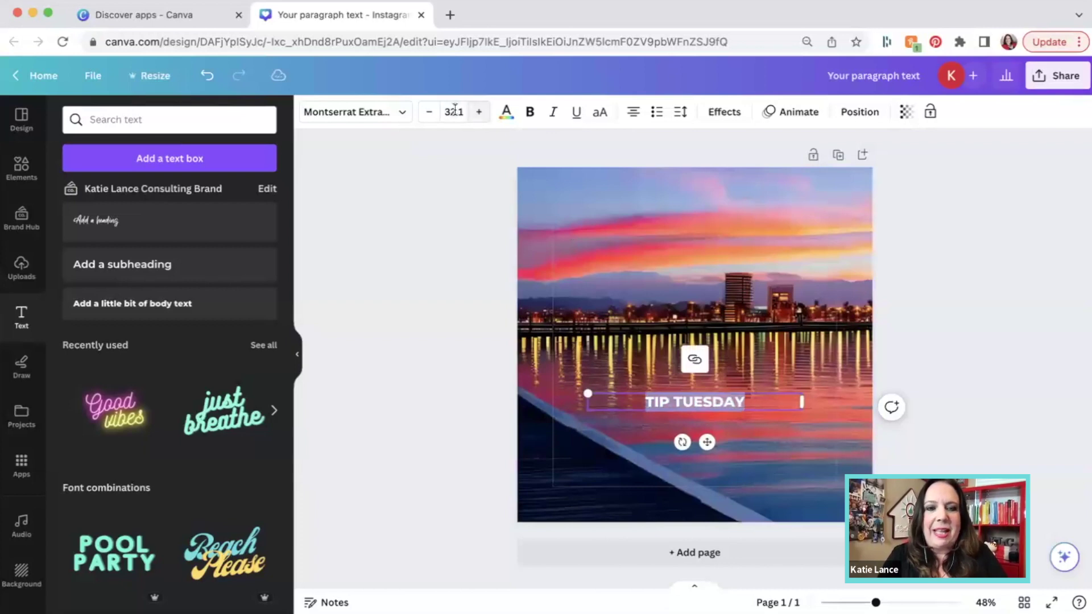
click(453, 111)
text(60)
key(Return)
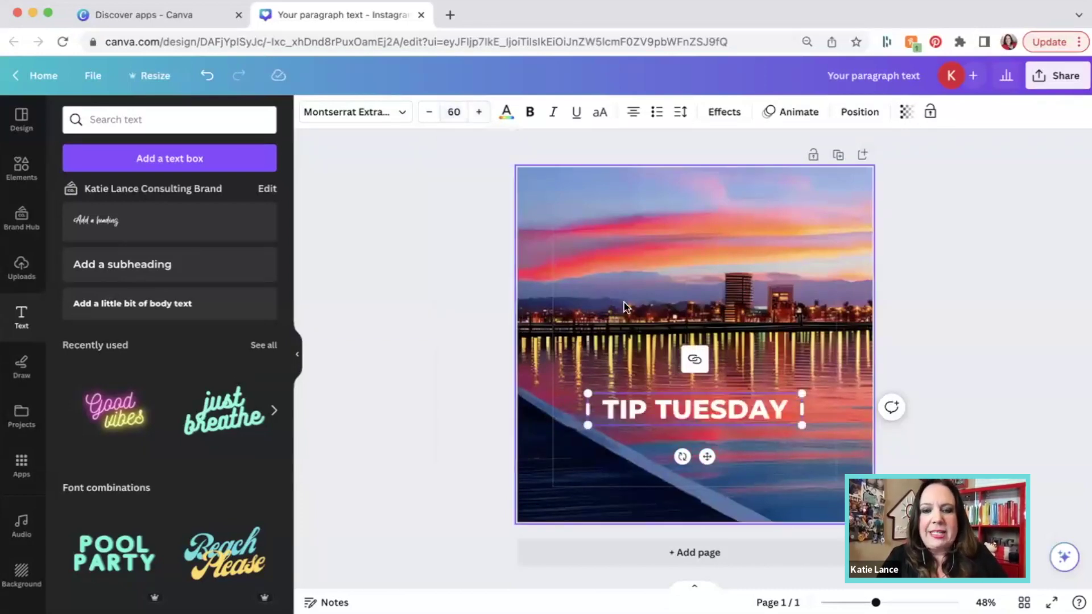
Enlarge TIP TUESDAY and position it lower, fitting within the image.
drag(560, 387, 552, 376)
drag(801, 423, 841, 458)
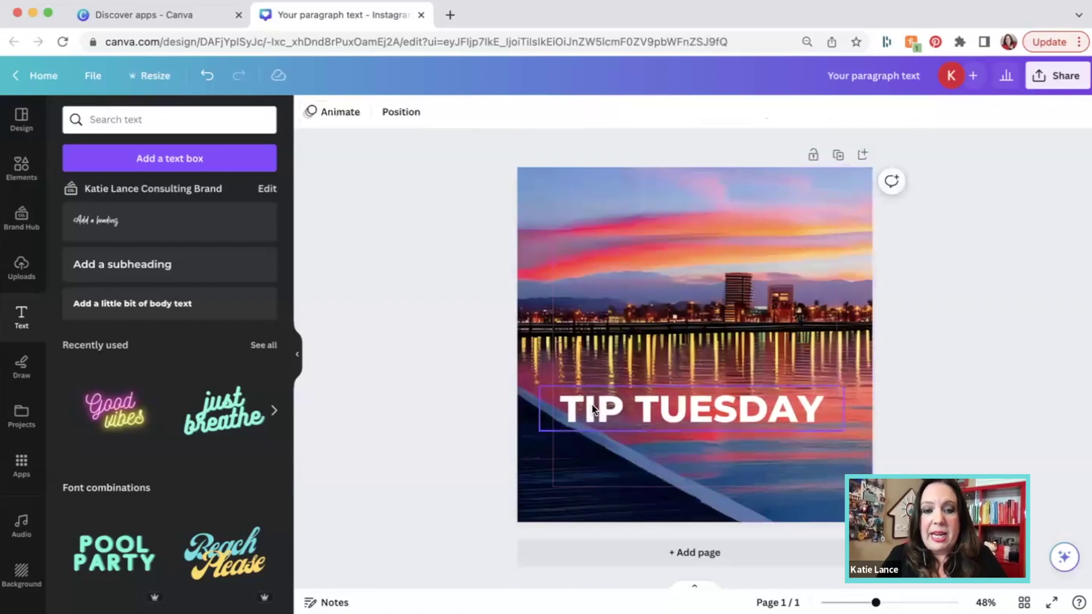
drag(607, 408, 619, 463)
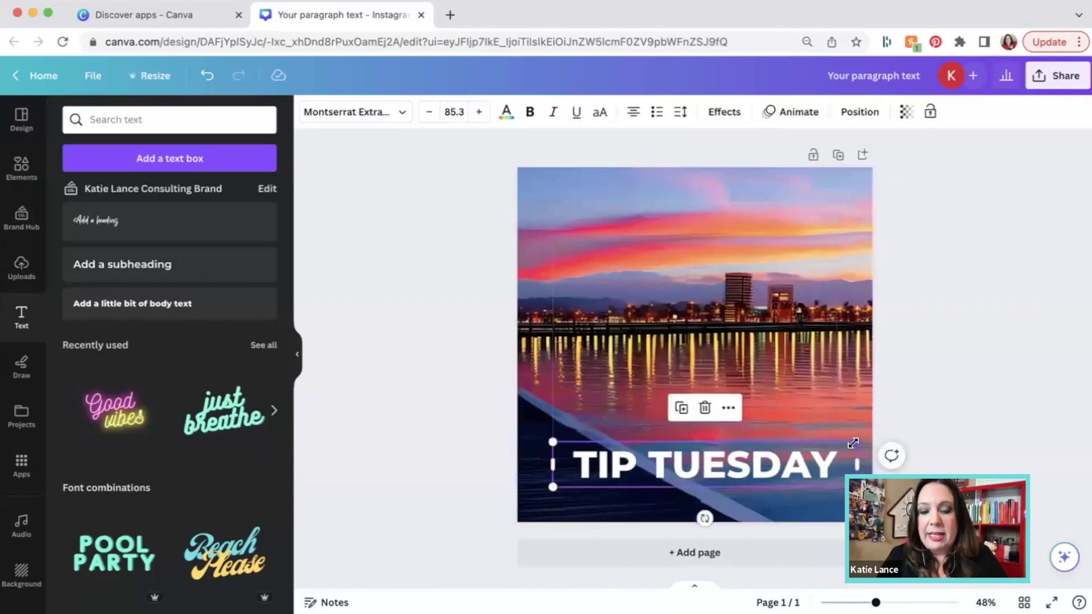
drag(857, 442, 837, 444)
Give TIP TUESDAY the Lift effect at intensity 100 and widen it across the image.
click(720, 113)
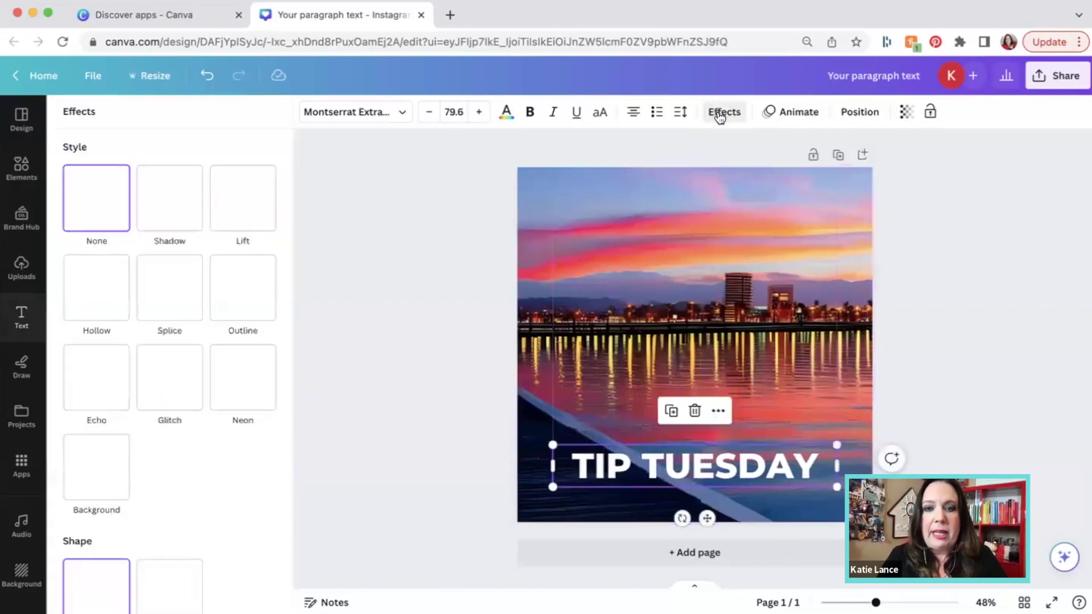
click(261, 207)
drag(170, 287, 278, 287)
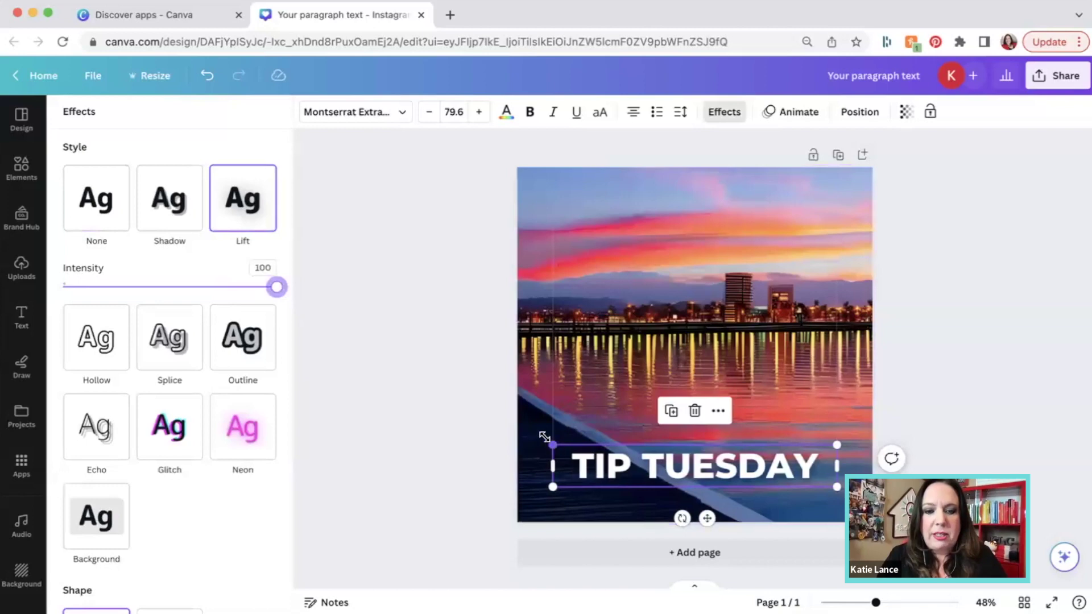
drag(544, 437, 525, 434)
drag(834, 438, 856, 437)
Nudge TIP TUESDAY up and add a brand script heading with the subtitle text.
drag(787, 470, 792, 431)
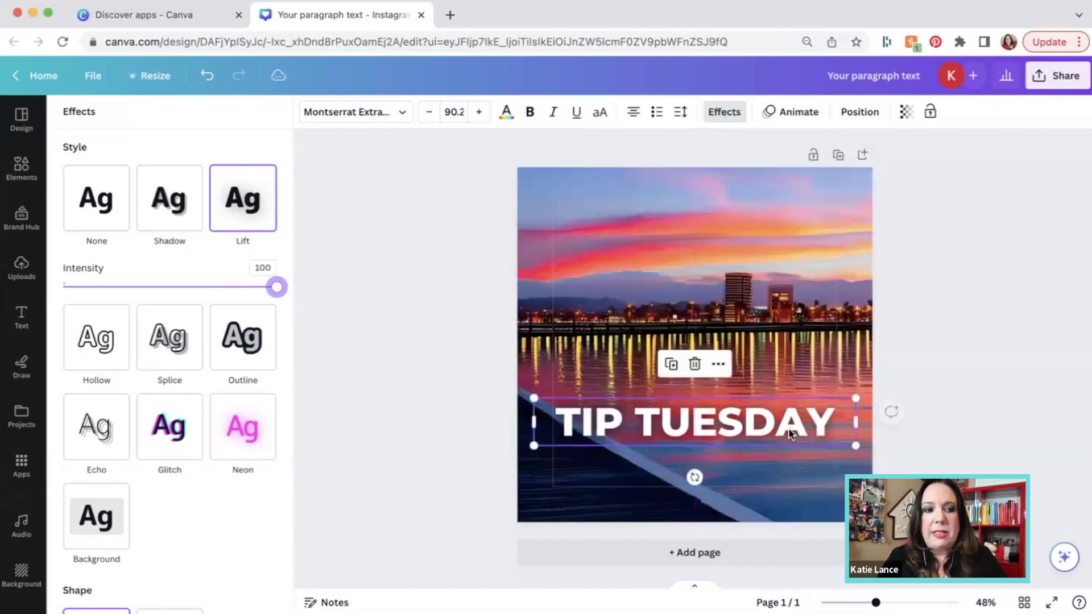
click(21, 316)
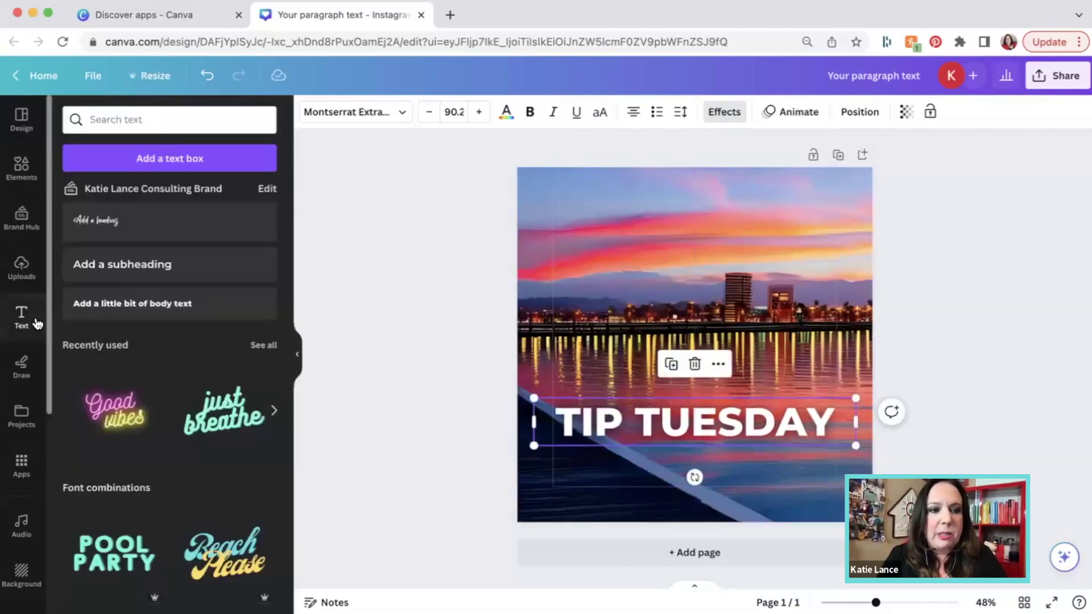
click(122, 223)
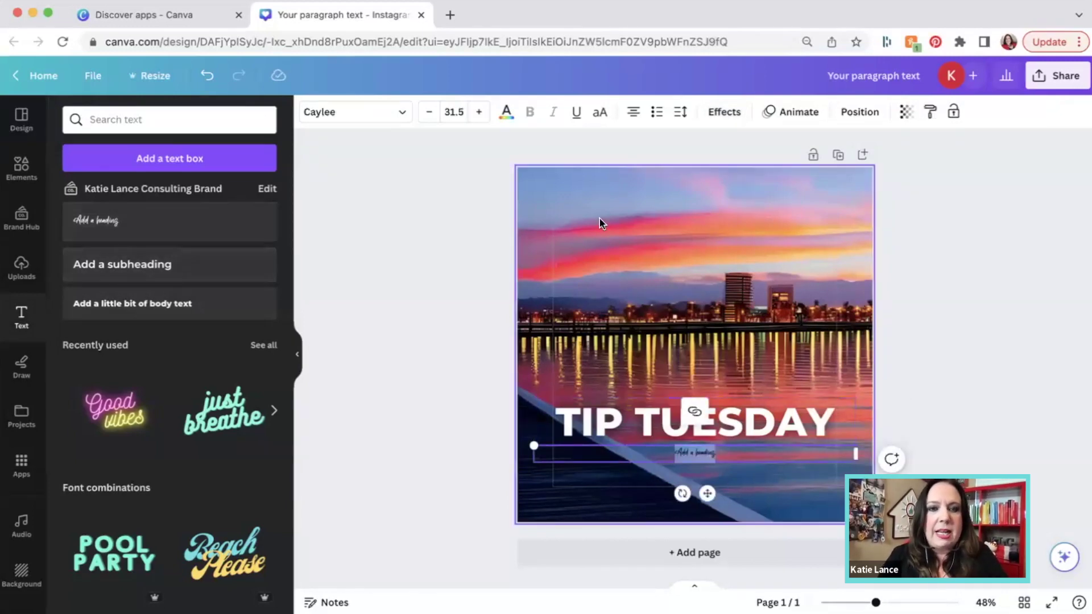
text(by Katie)
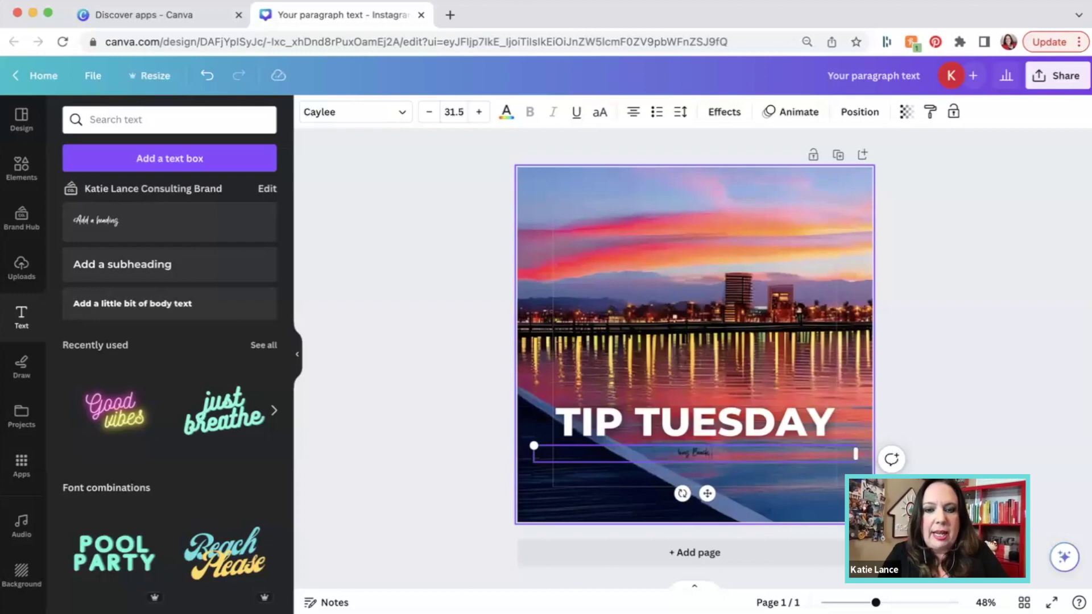
text( L)
text(lifornia)
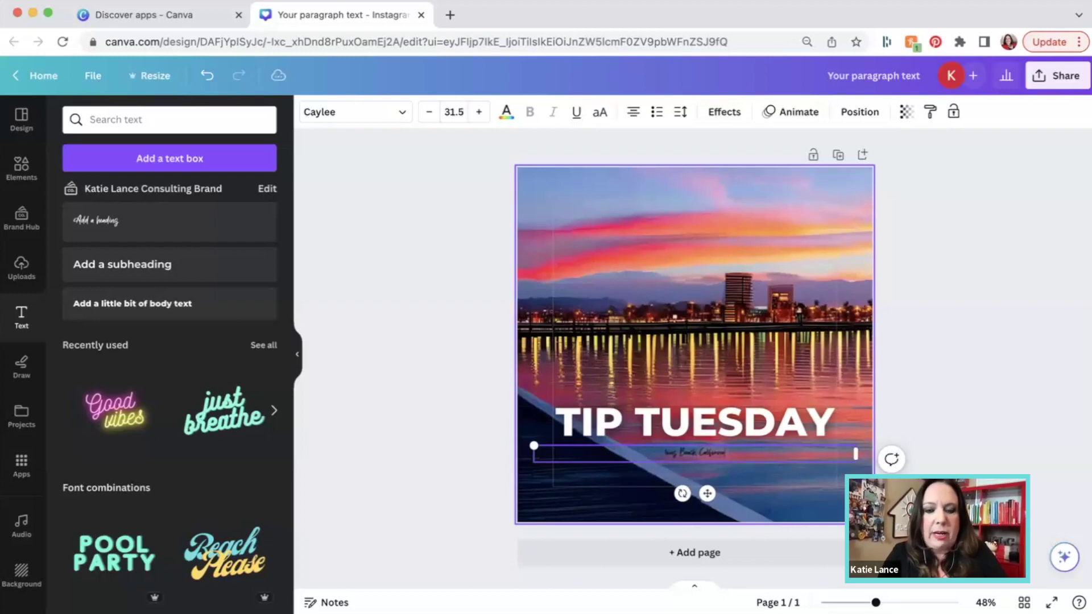
Make the subtitle white at size 65 and capitalise 'Long' in Long Beach, California.
key(super+a)
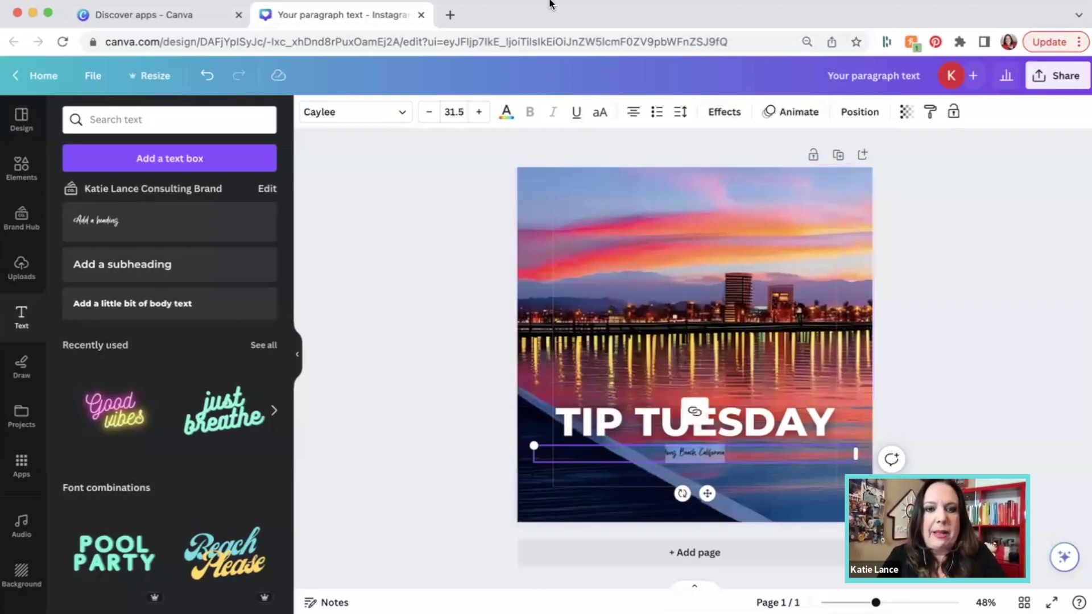
click(506, 114)
click(190, 299)
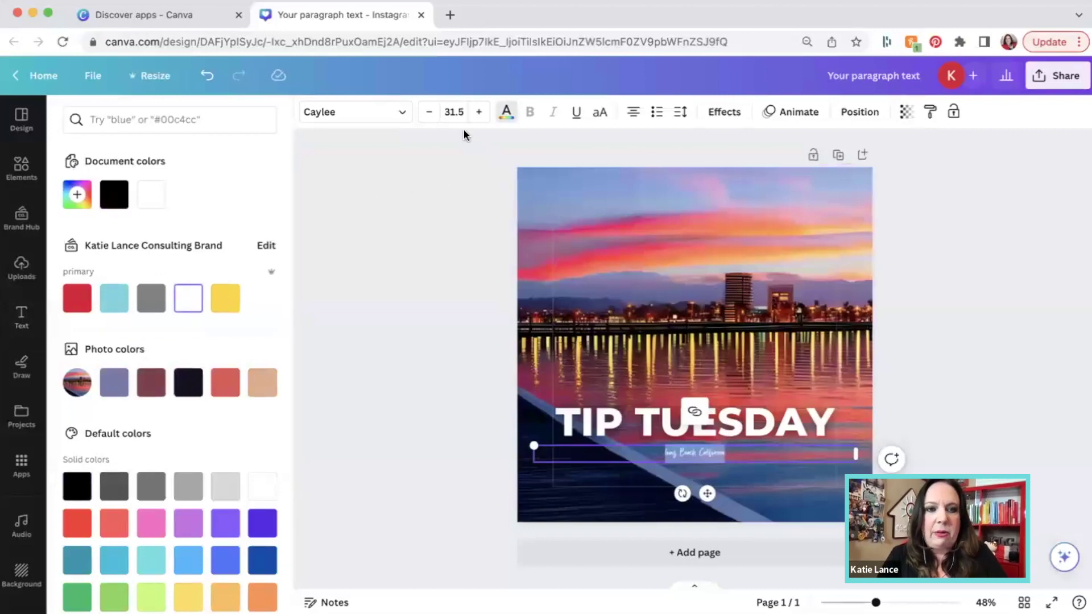
click(454, 111)
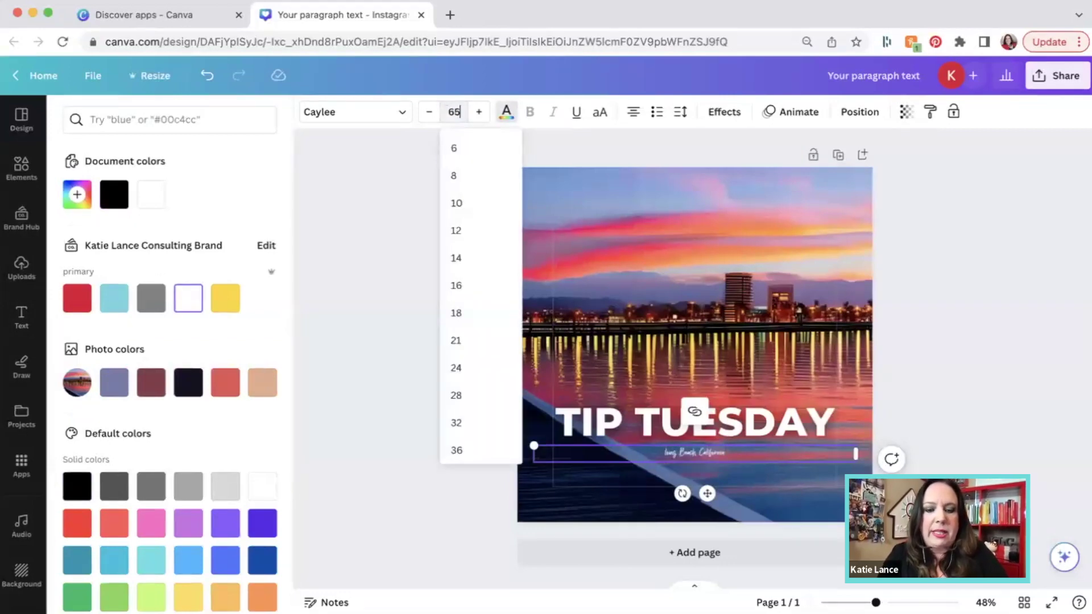
key(Return)
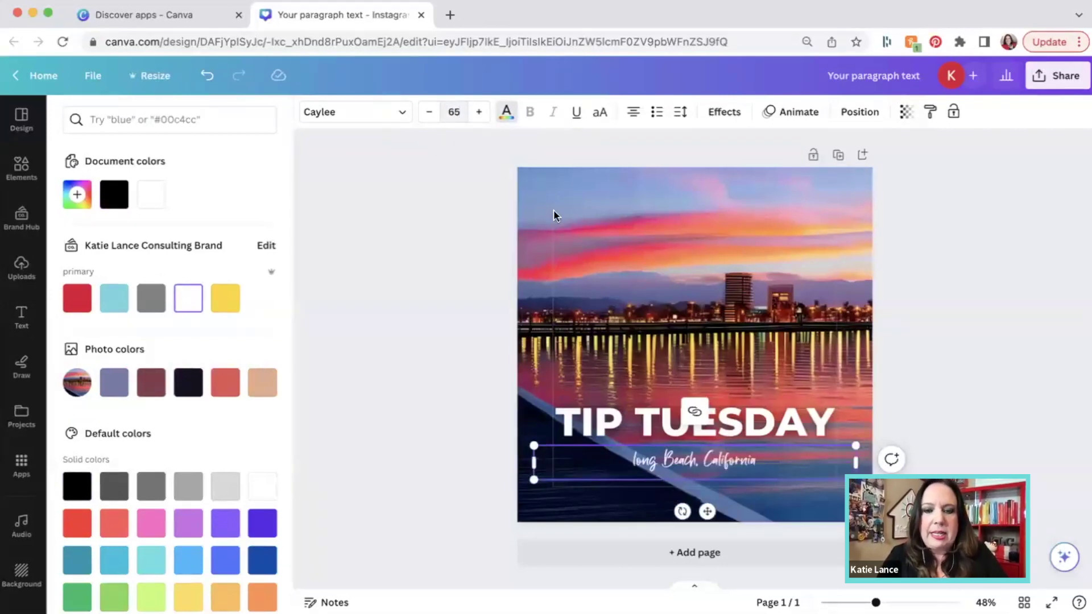
double_click(637, 458)
text(Long)
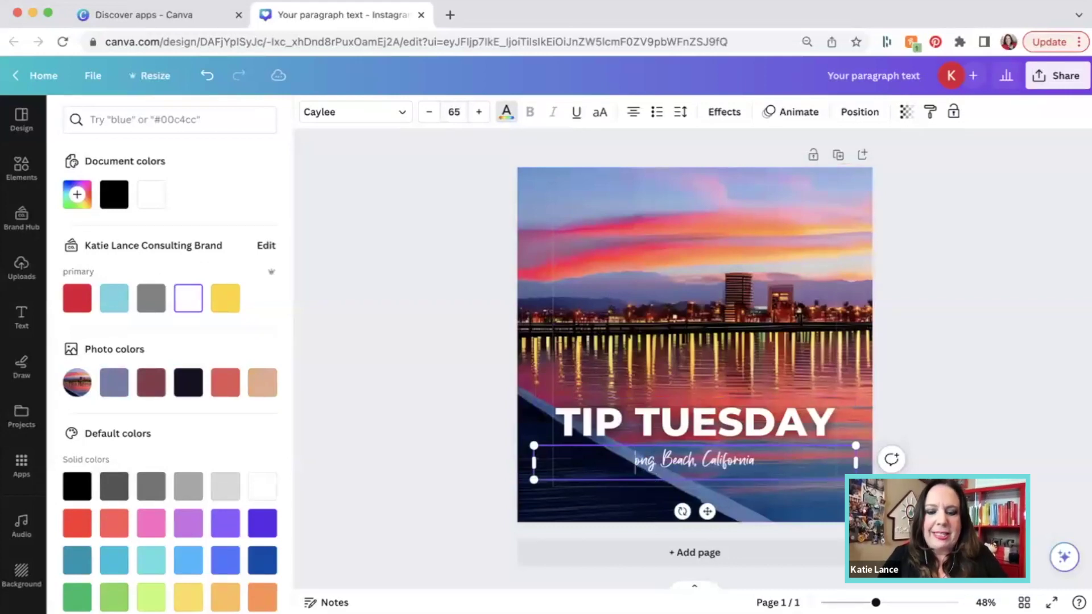
Enlarge the subtitle to about size 124 and position it just under TIP TUESDAY.
drag(532, 446, 388, 344)
drag(855, 479, 997, 494)
click(710, 471)
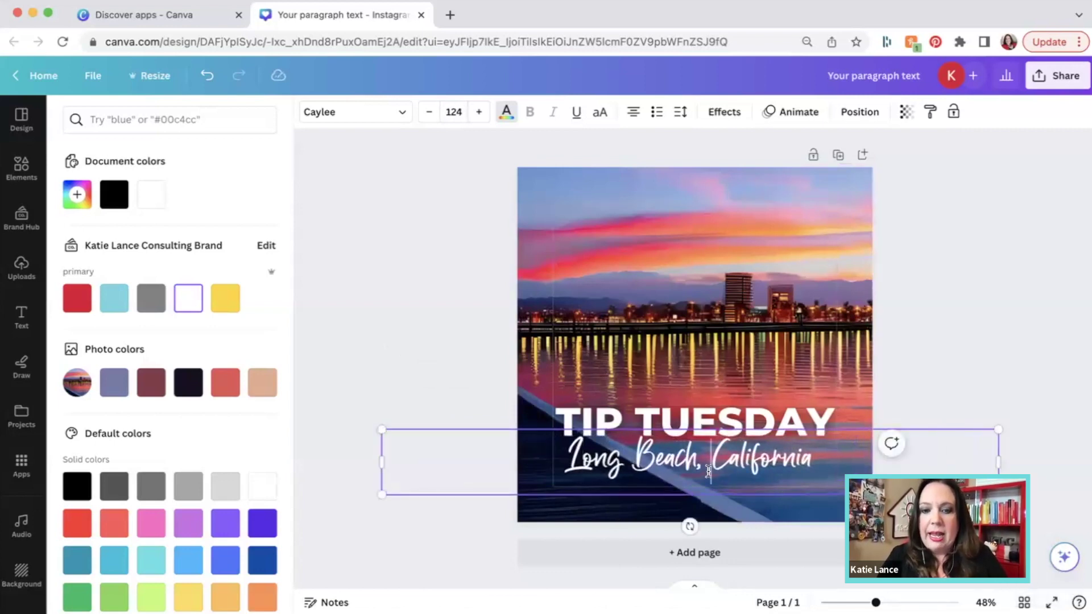
key(Escape)
click(595, 461)
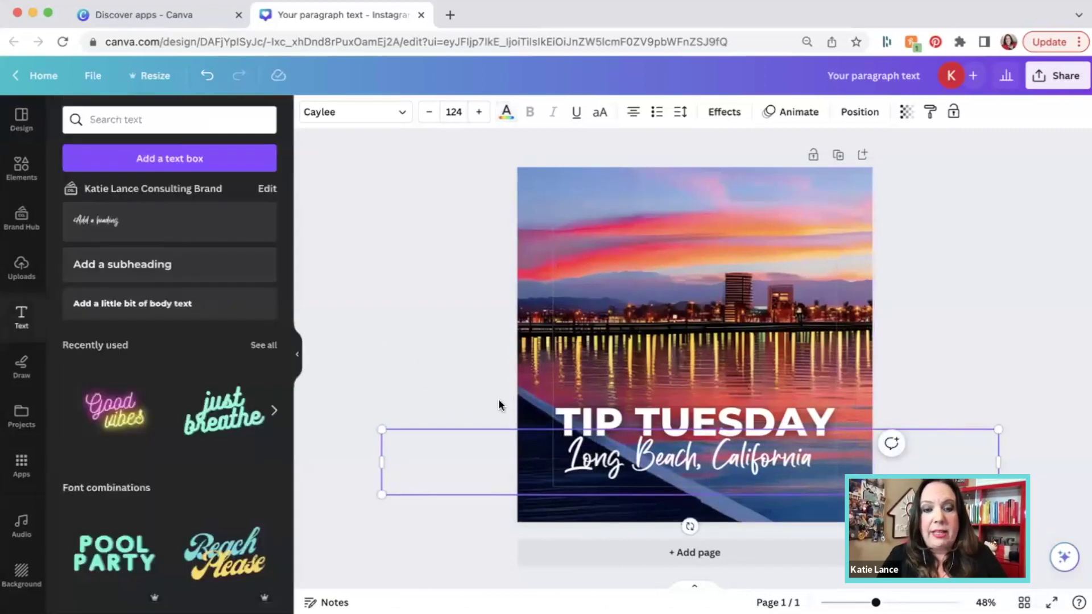
click(519, 402)
click(599, 455)
drag(599, 455, 608, 461)
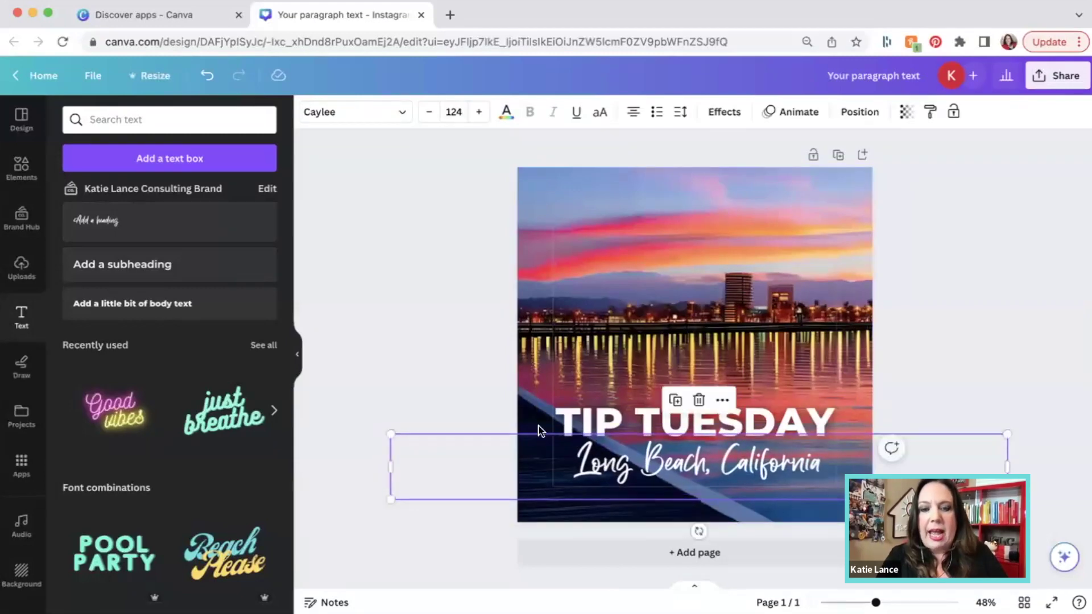
click(456, 375)
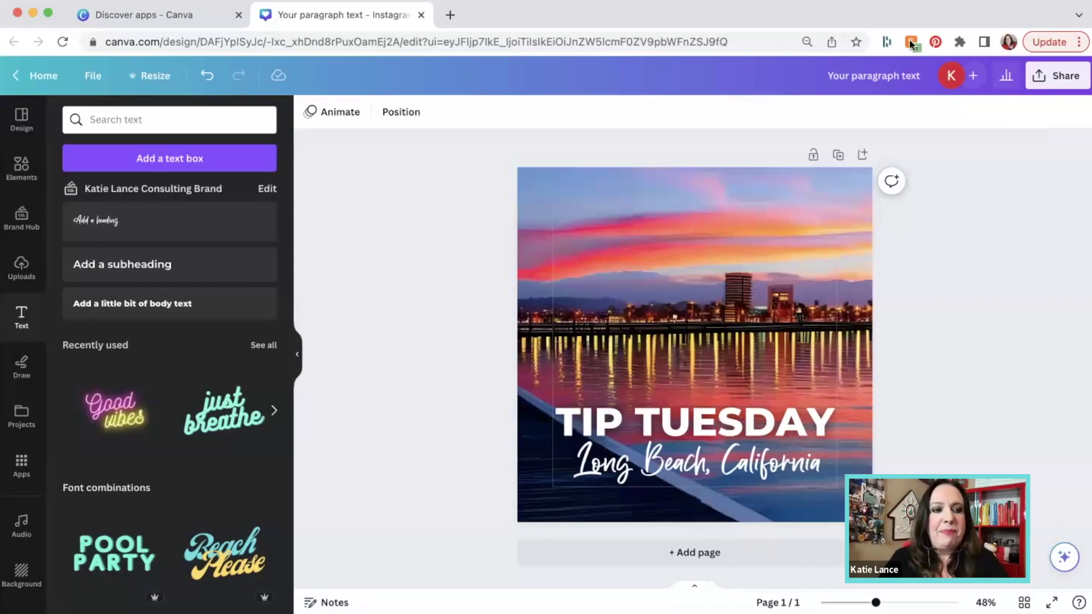
click(298, 357)
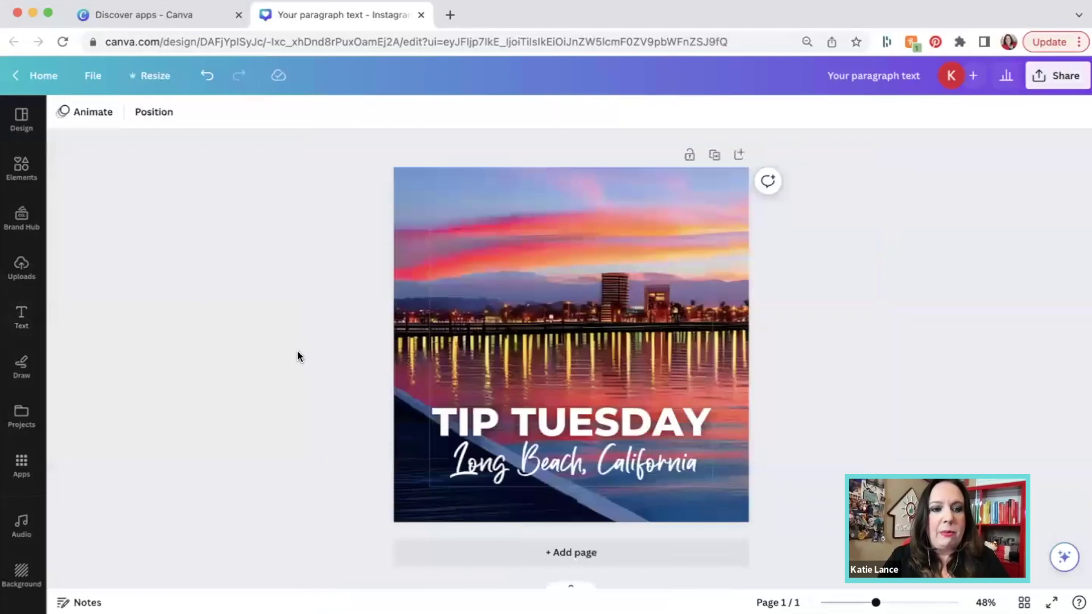
Apply the Sleek page animation to the post.
click(98, 114)
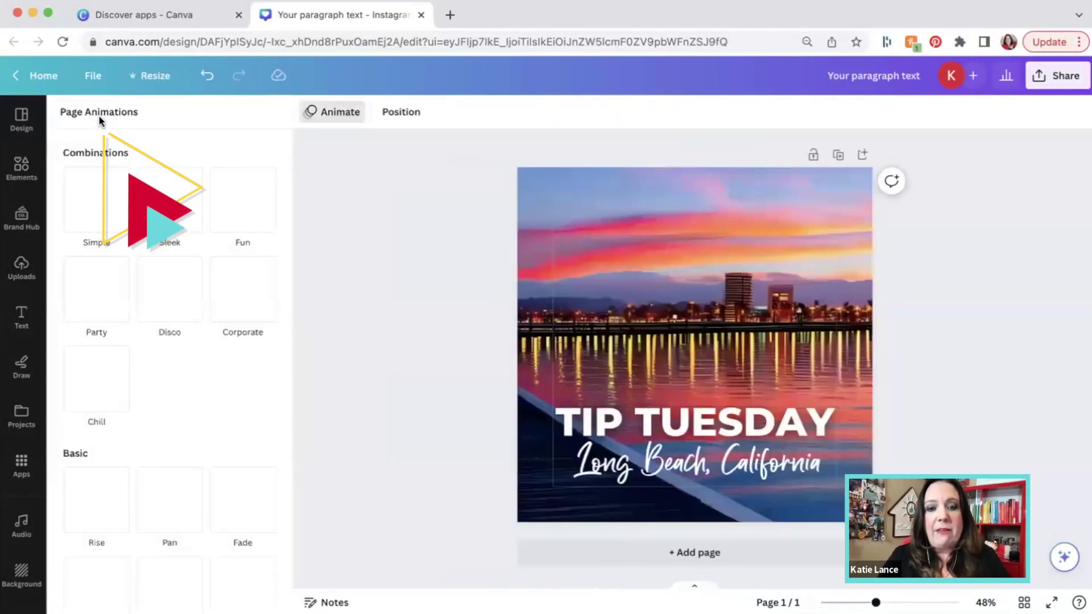
click(93, 217)
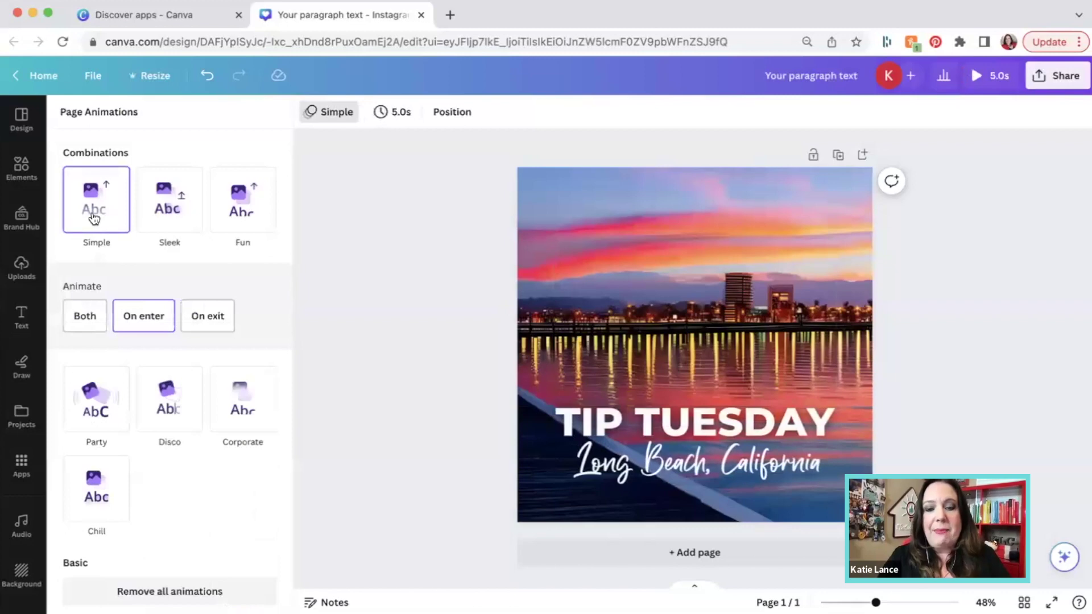
click(162, 202)
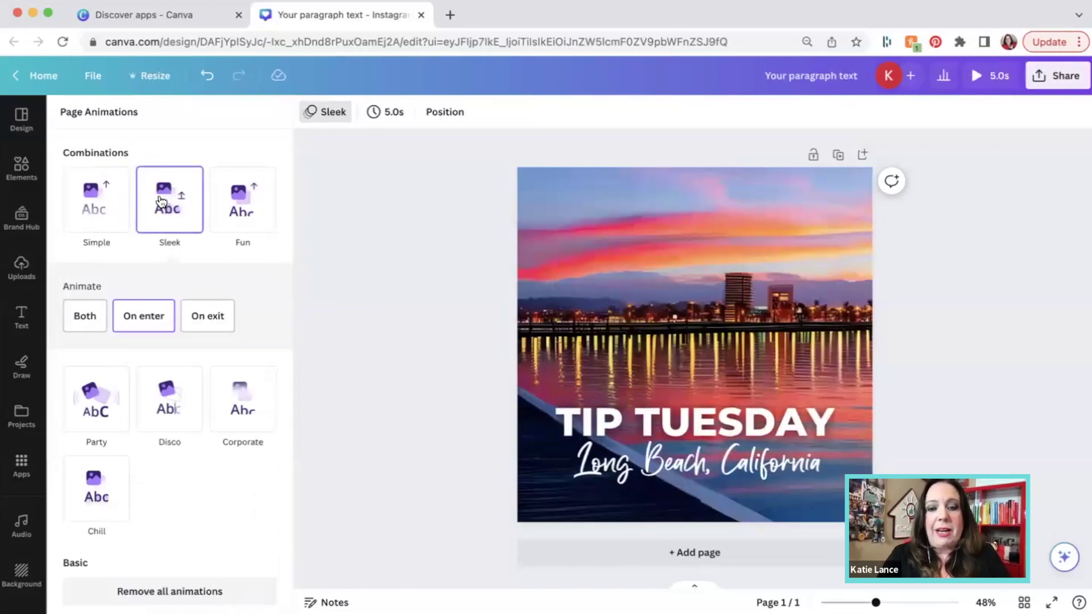
click(398, 244)
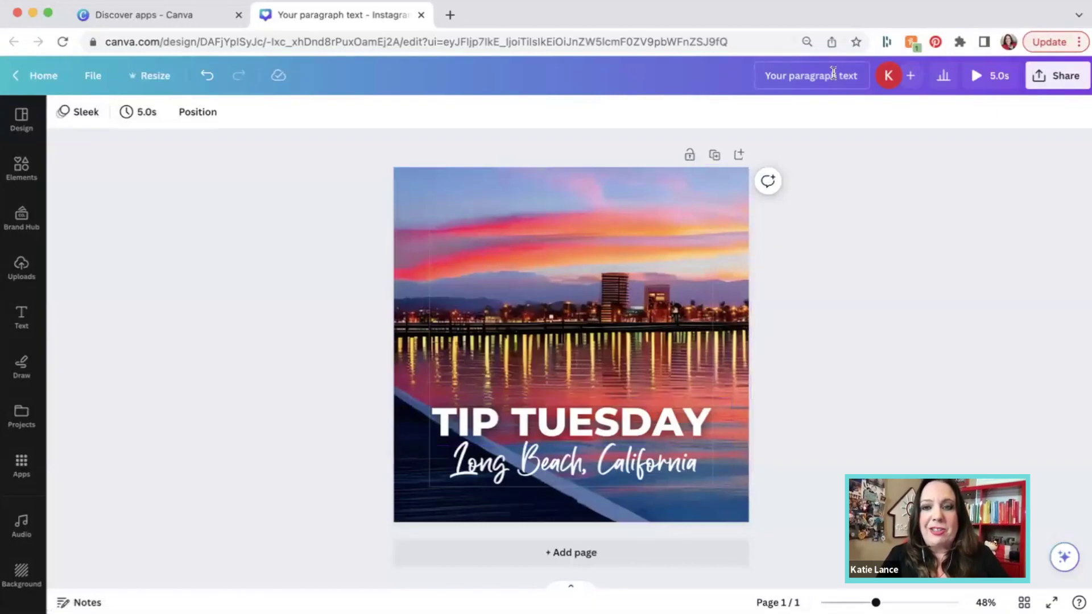
Rename the design to TIP TUESDAY by copying the headline text into the title.
click(575, 464)
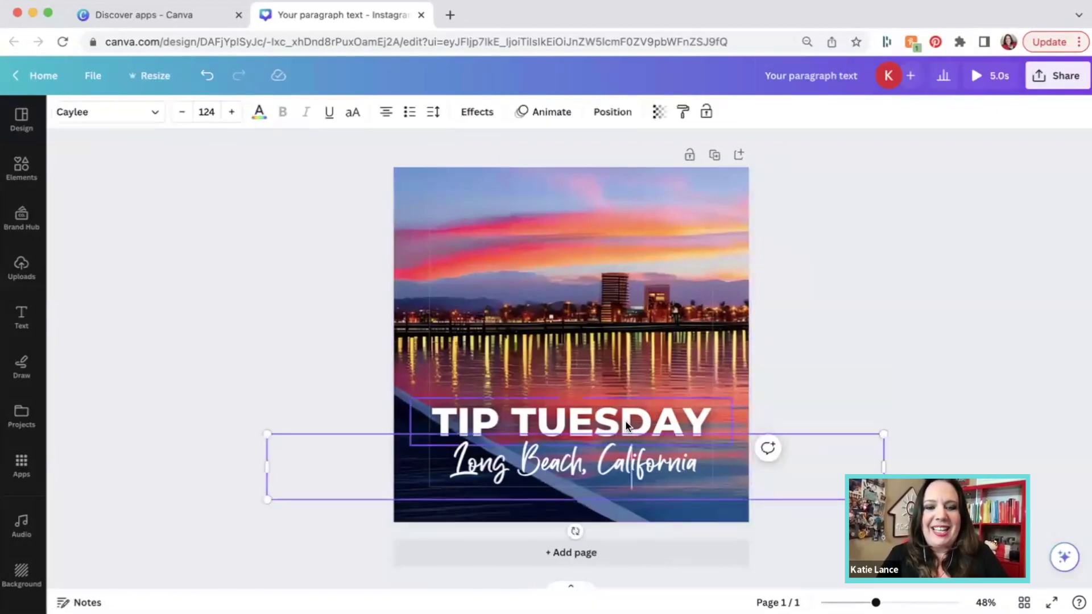
click(625, 418)
triple_click(625, 417)
key(ctrl+c)
click(806, 74)
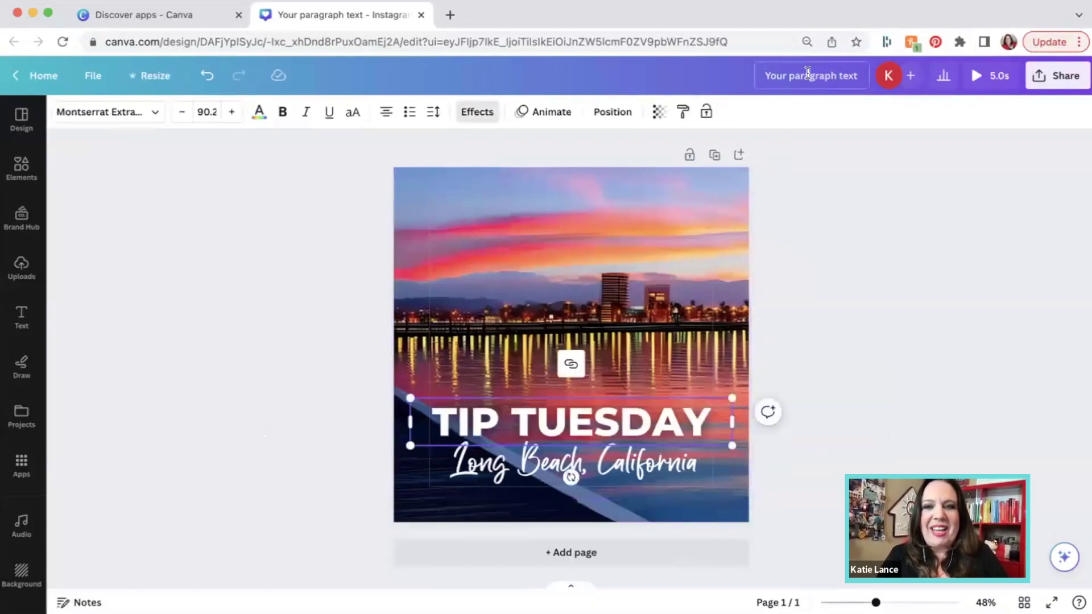
key(ctrl+v)
click(825, 173)
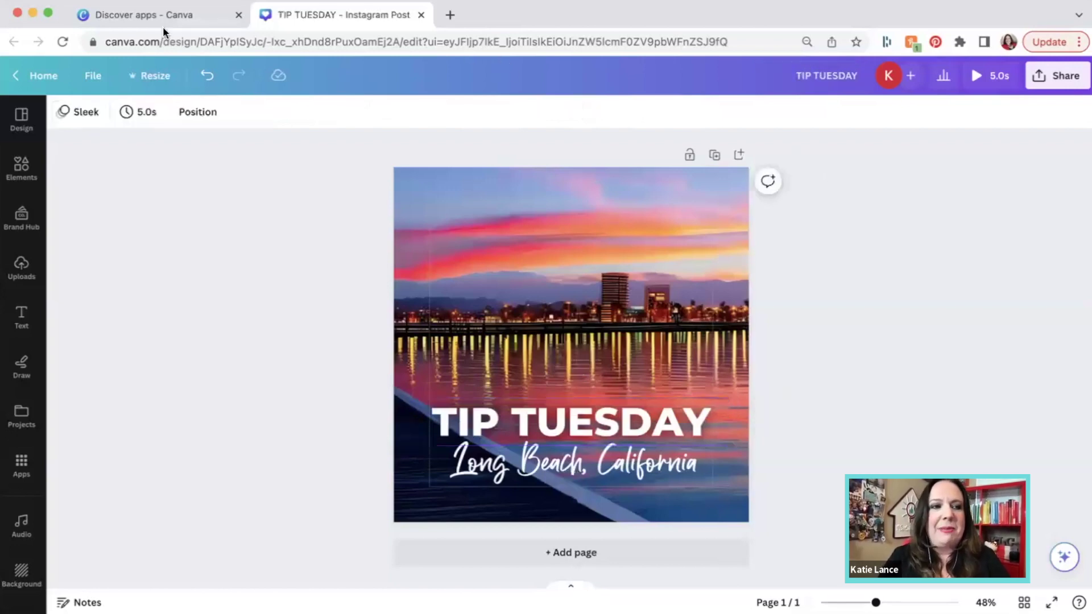
click(15, 76)
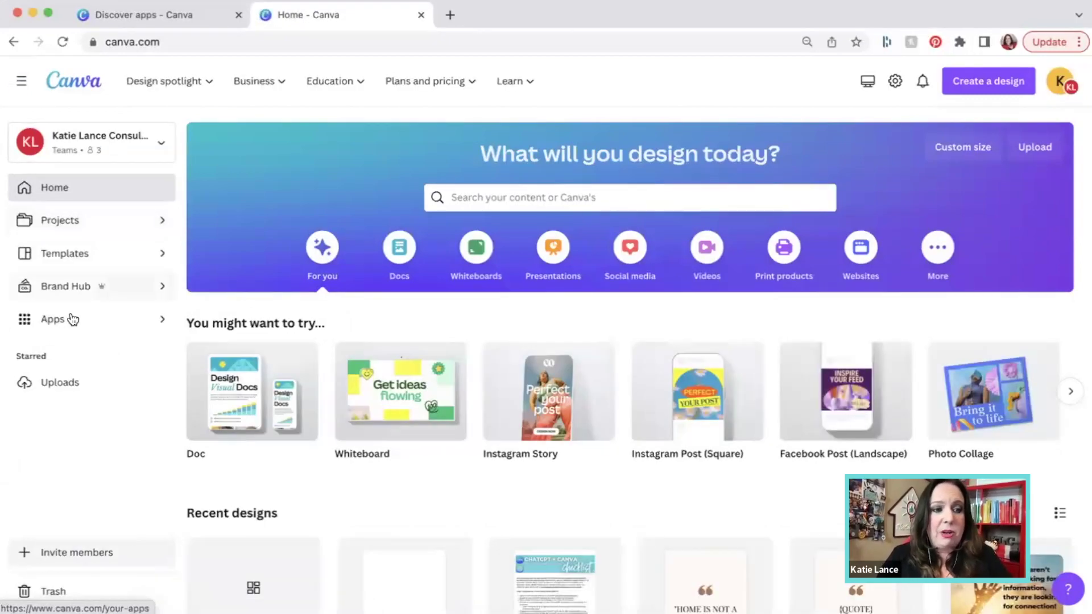
Open the Apps directory from the Canva home page sidebar.
click(71, 319)
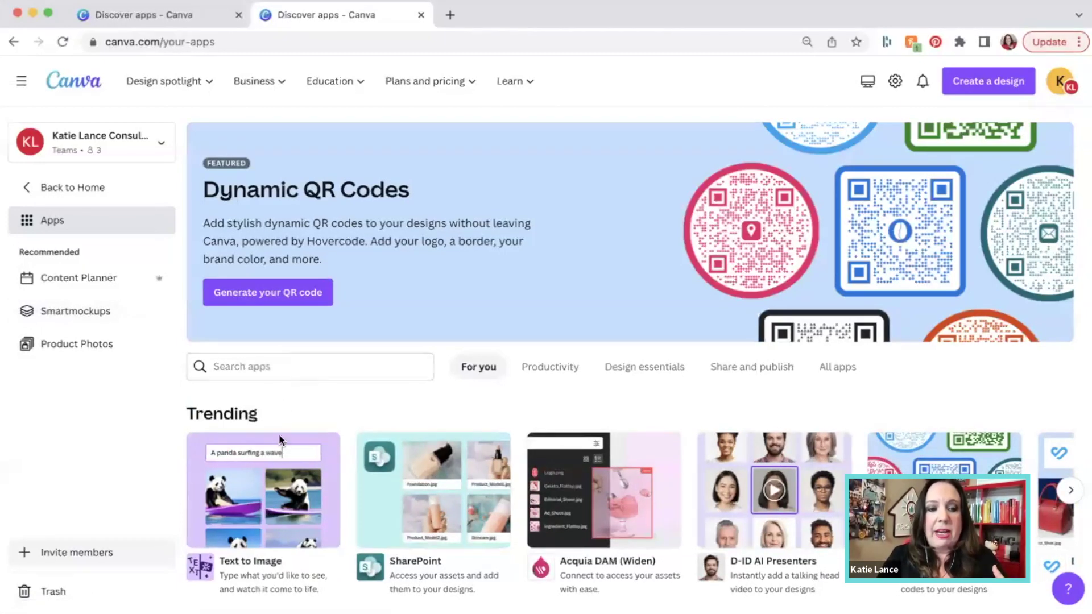
Open Text to Image, choose a new design, and search design types for 'instagram'.
click(275, 455)
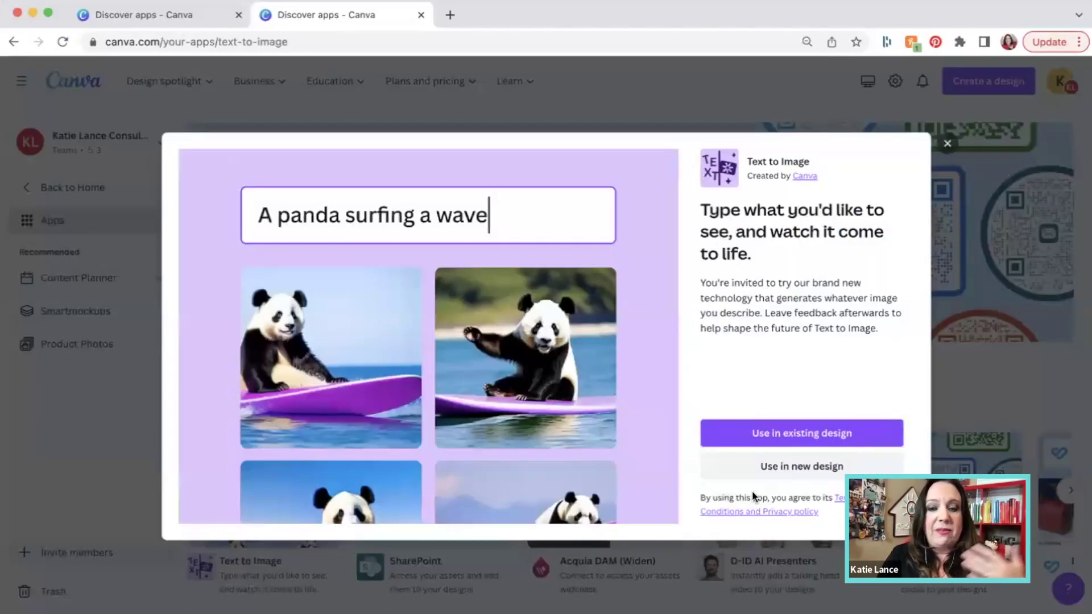
click(793, 436)
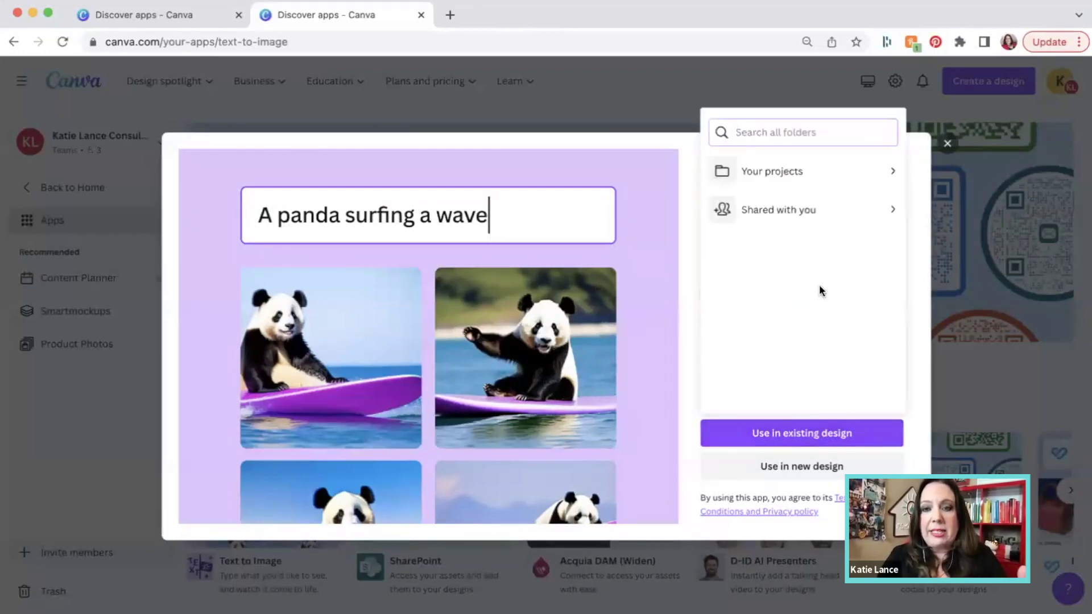
click(773, 468)
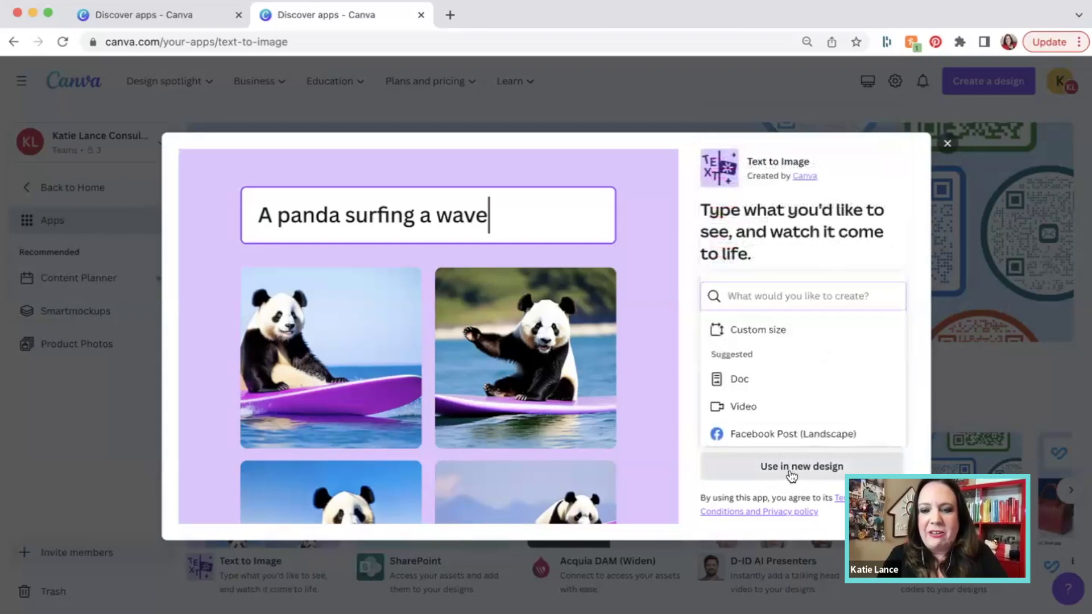
click(792, 475)
click(792, 476)
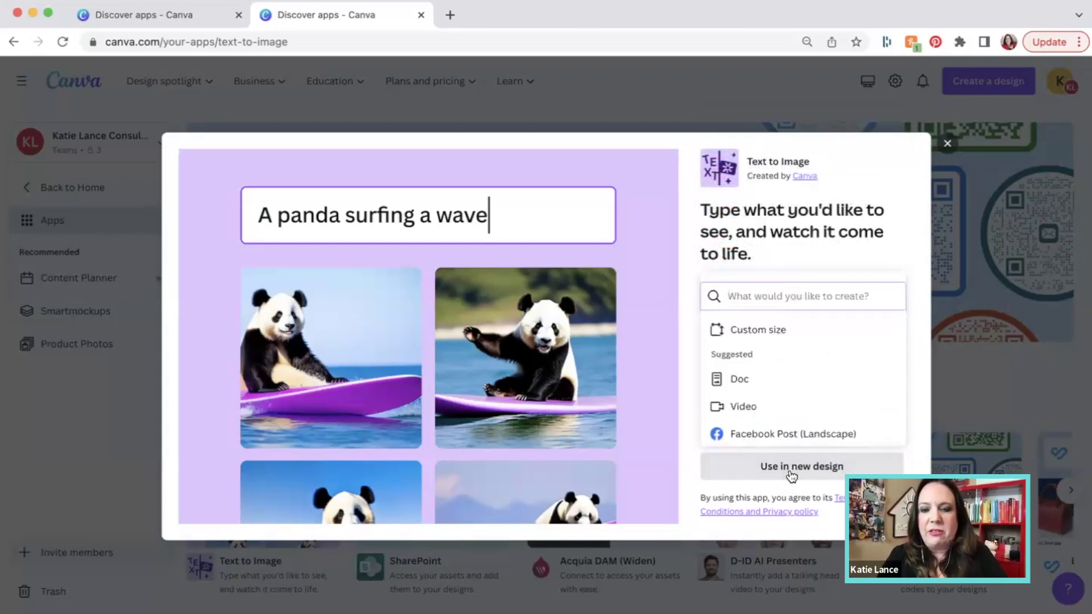
click(792, 475)
click(780, 471)
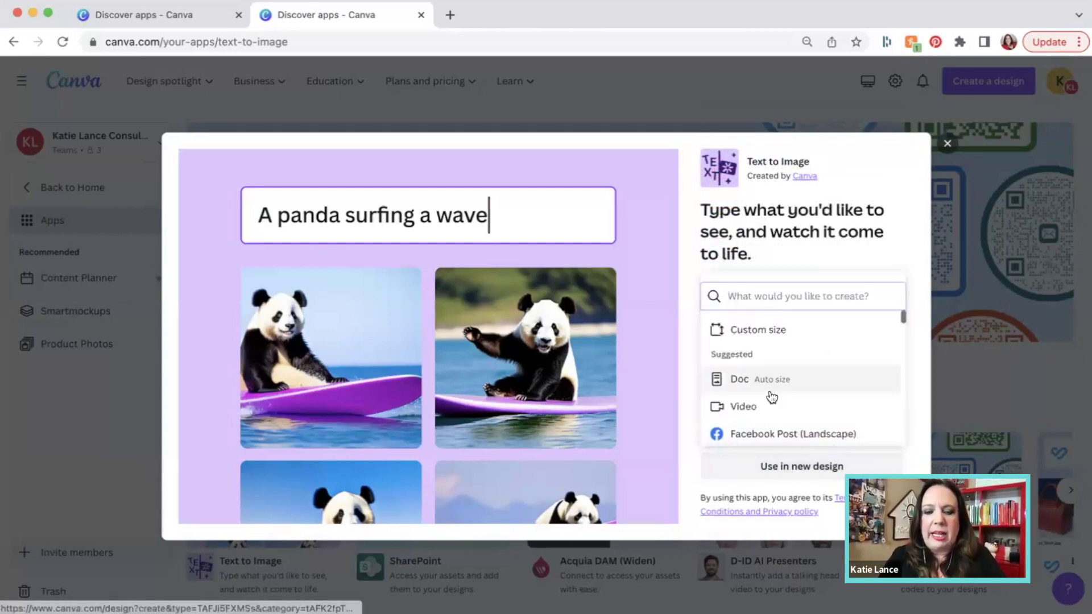
text(instagram)
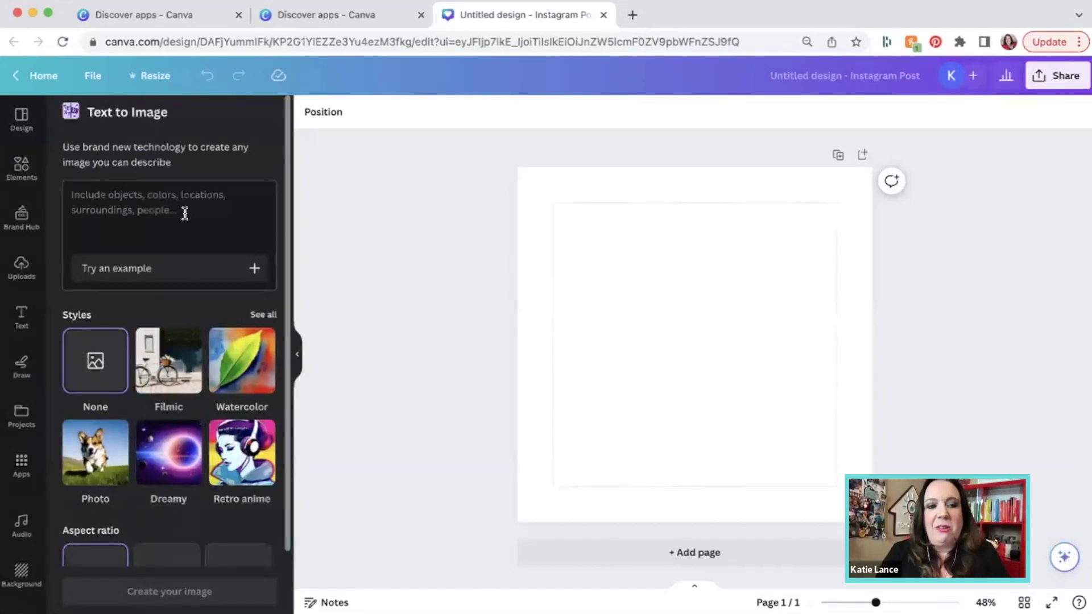
Generate images from the prompt 'sunset picture of new york city'.
text(sun)
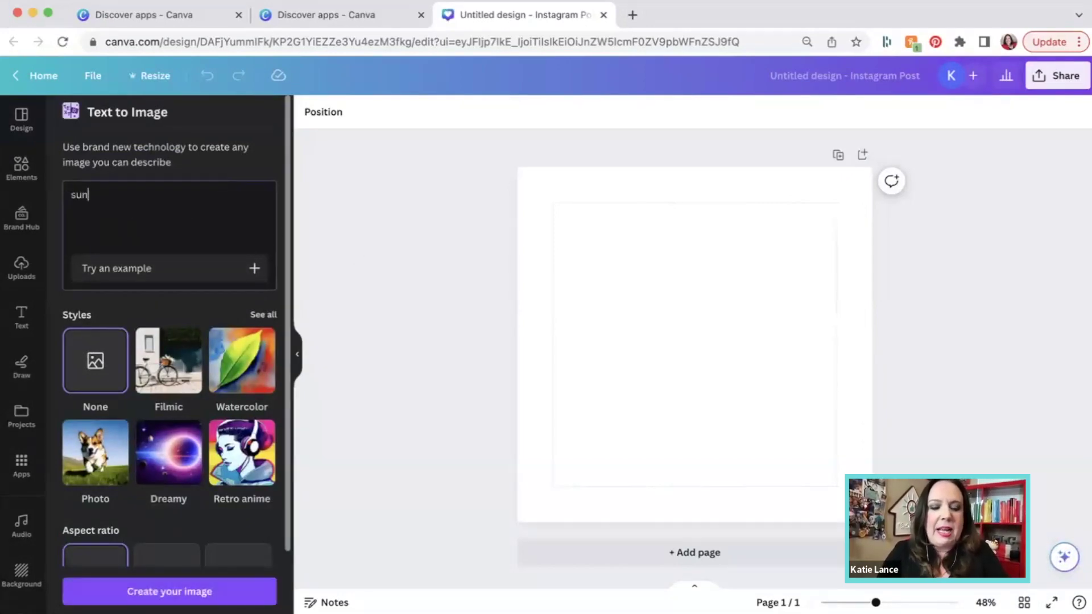
text(set beach p)
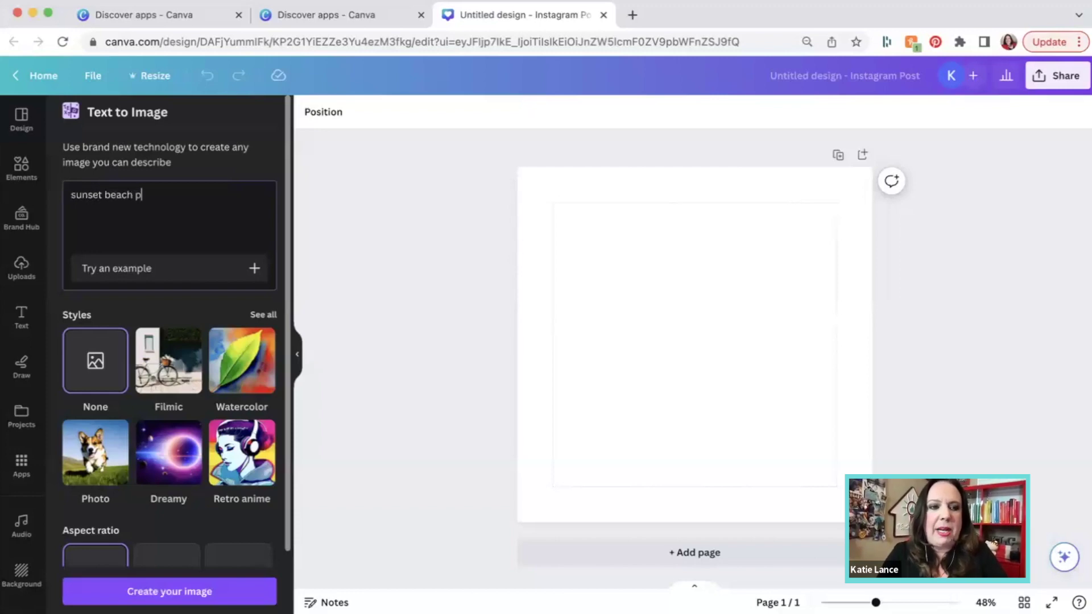
text(icture of)
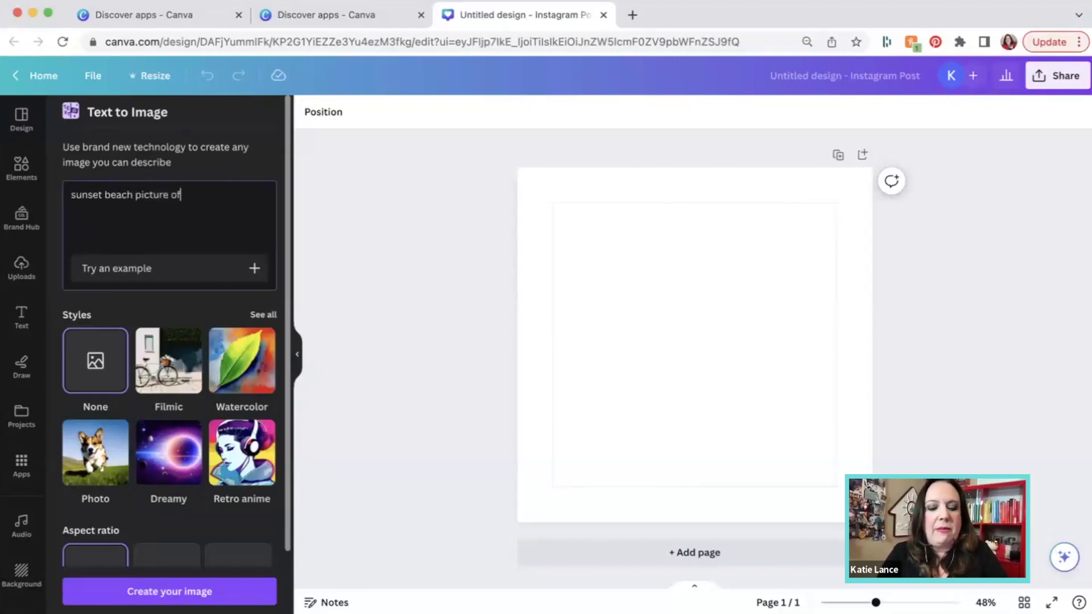
text( new york ci)
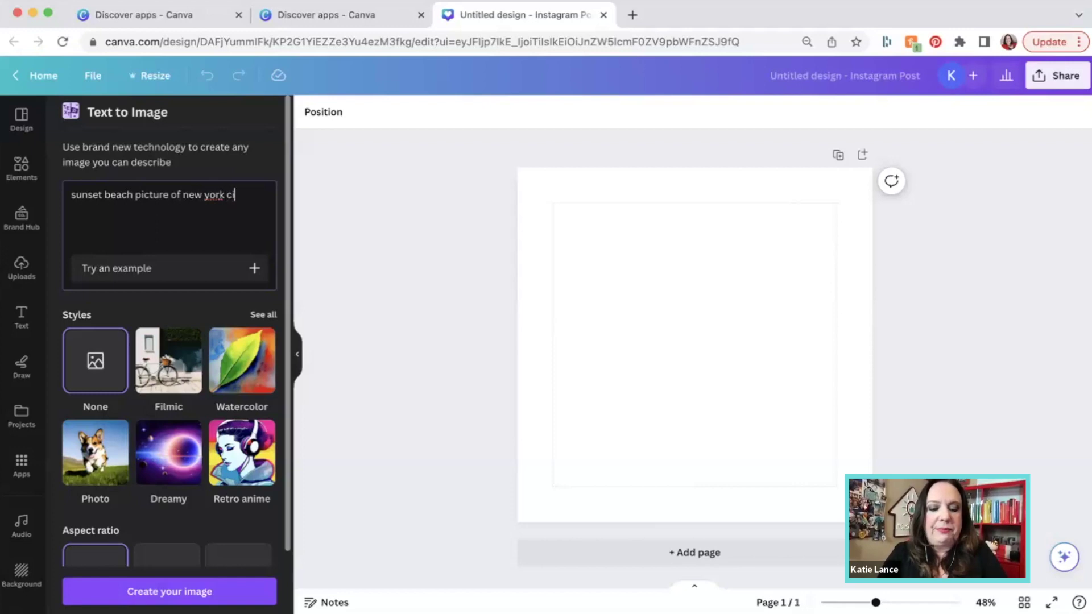
text(ty)
double_click(136, 196)
key(BackSpace)
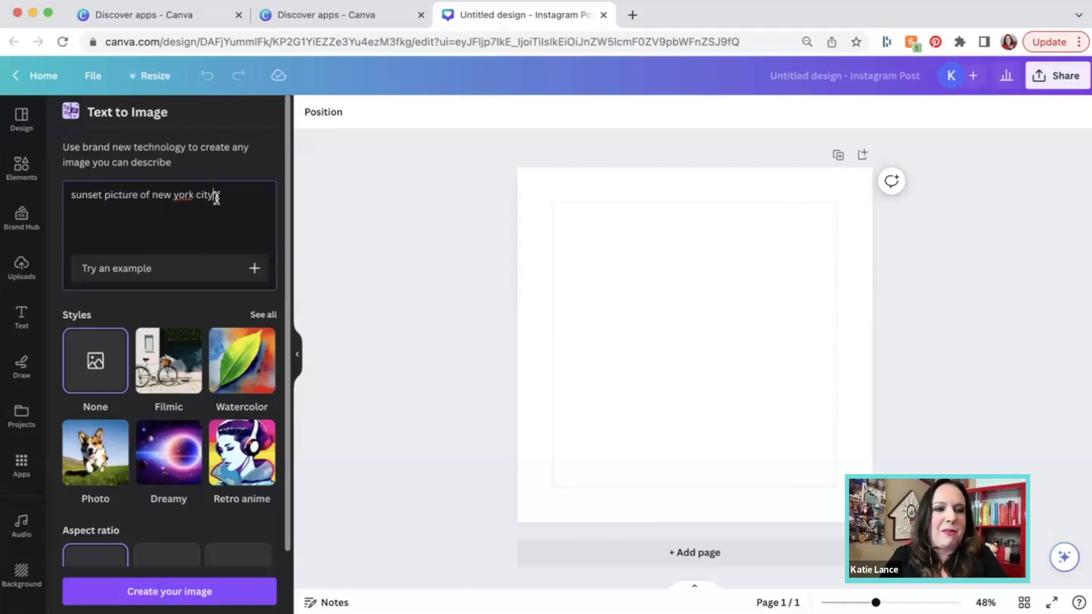
key(Return)
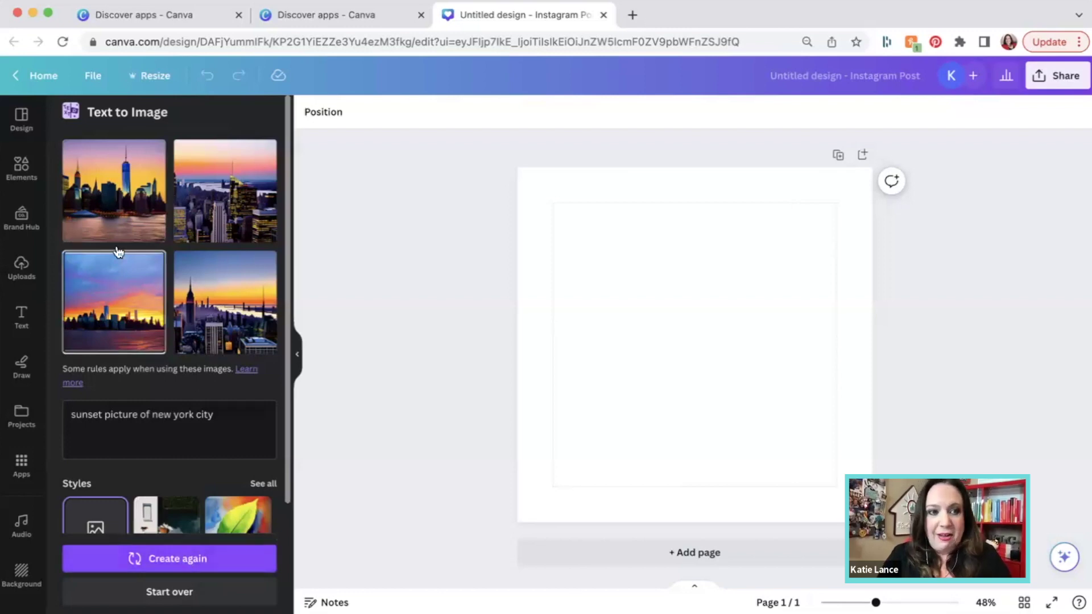
Place the skyline result at the page's top-left and enlarge it to fill the page.
drag(642, 374, 565, 297)
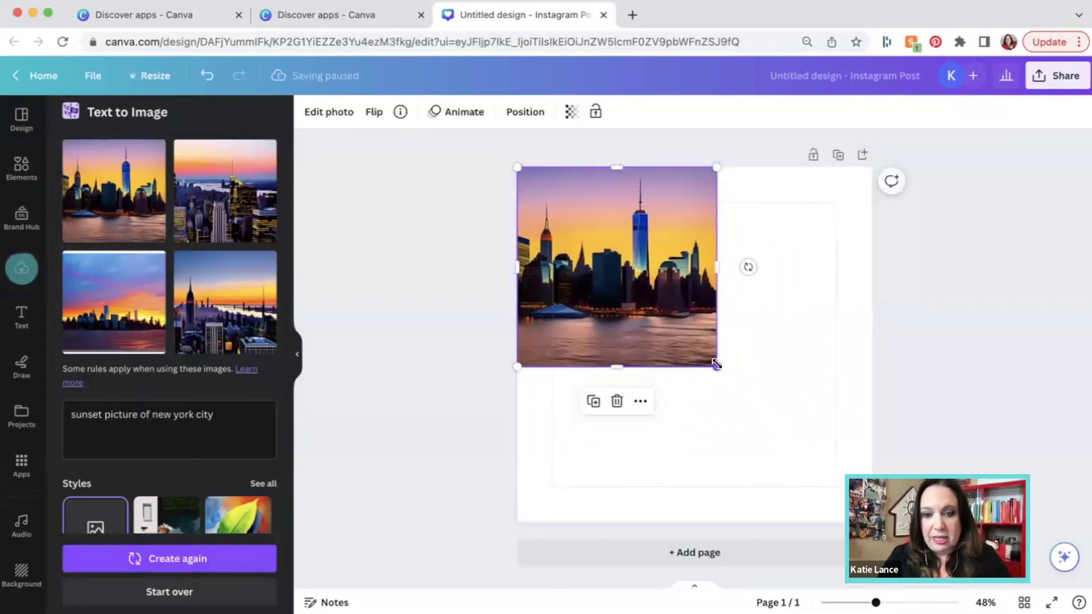
drag(716, 364, 873, 522)
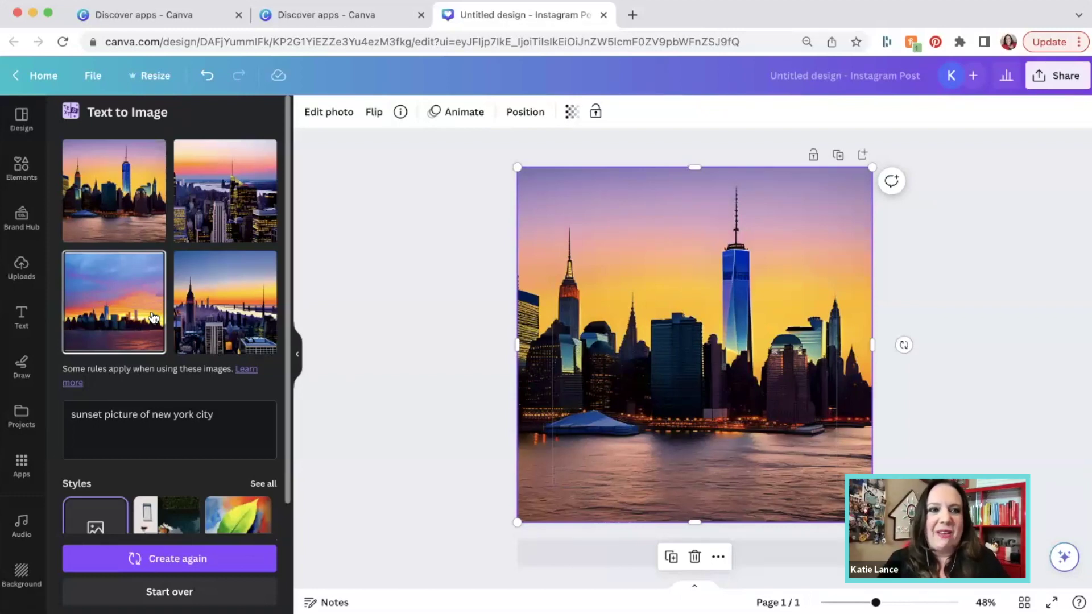
click(45, 74)
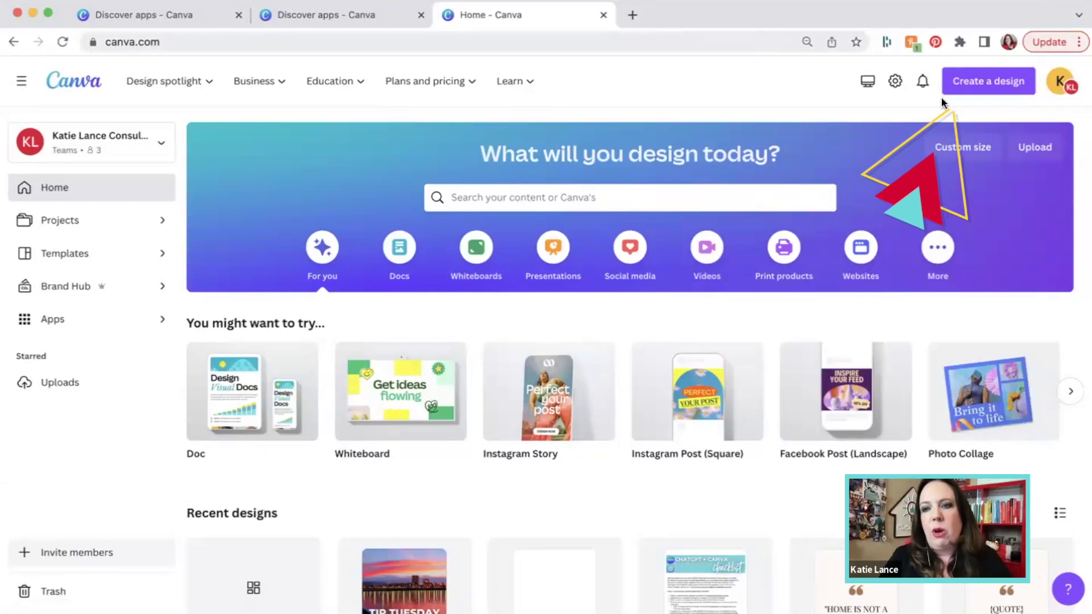
Create a new square Instagram post and add the green living-room photo from uploads.
click(970, 86)
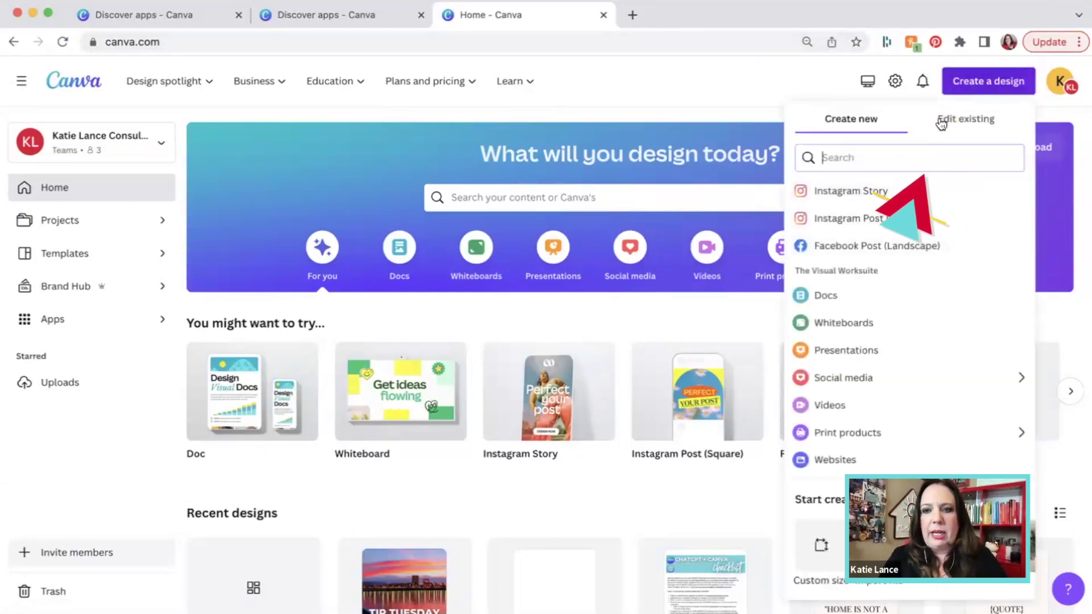
click(894, 217)
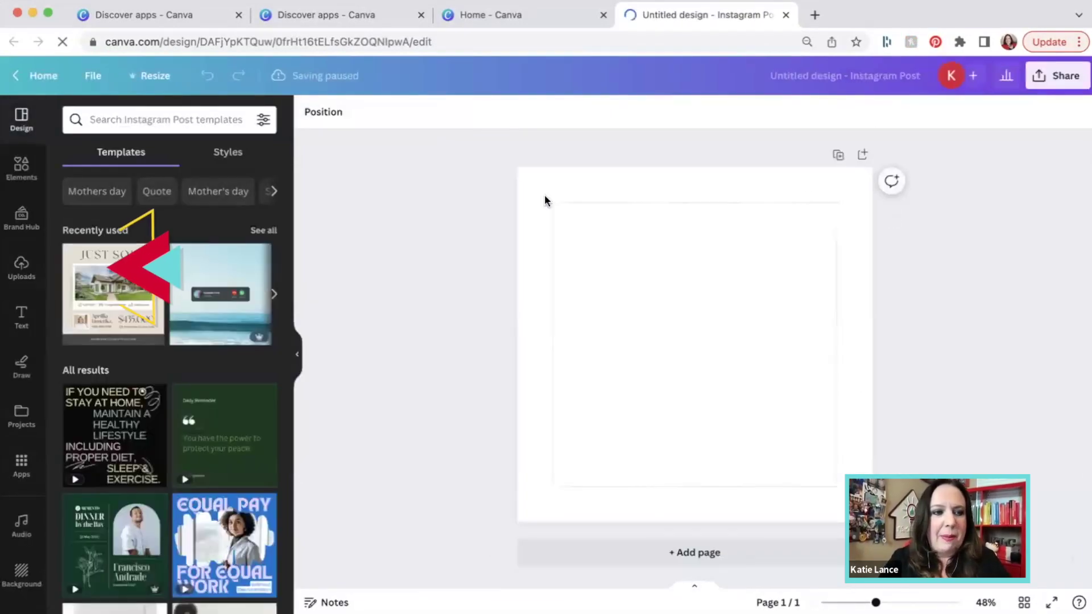
click(23, 266)
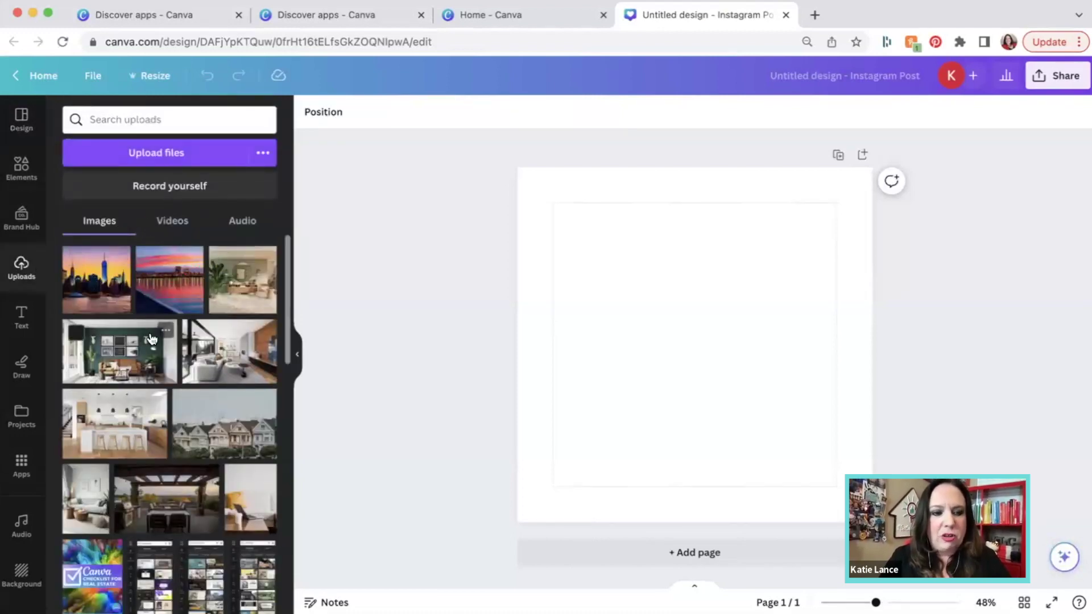
click(121, 363)
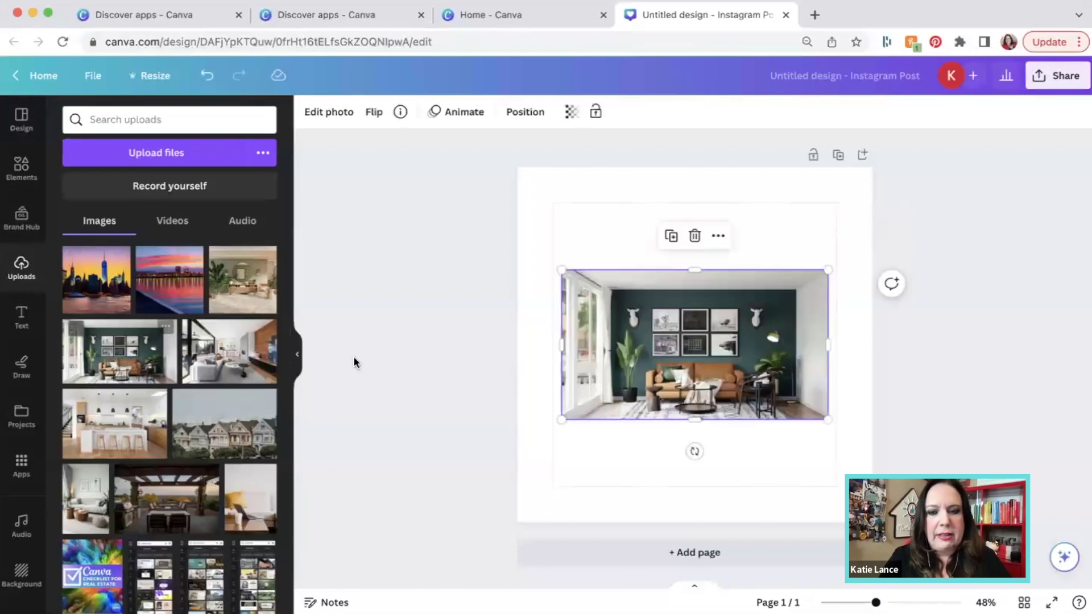
Move and enlarge the living-room photo so it covers the whole page.
drag(598, 319, 561, 326)
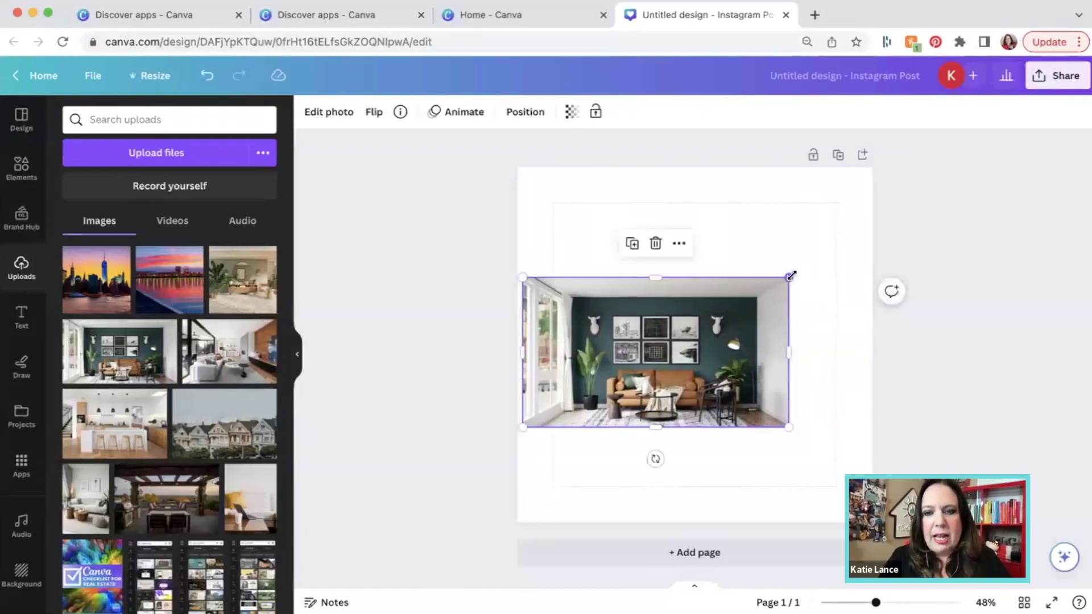
drag(788, 278, 899, 215)
drag(515, 212, 367, 77)
drag(896, 425, 1061, 518)
drag(343, 513, 319, 531)
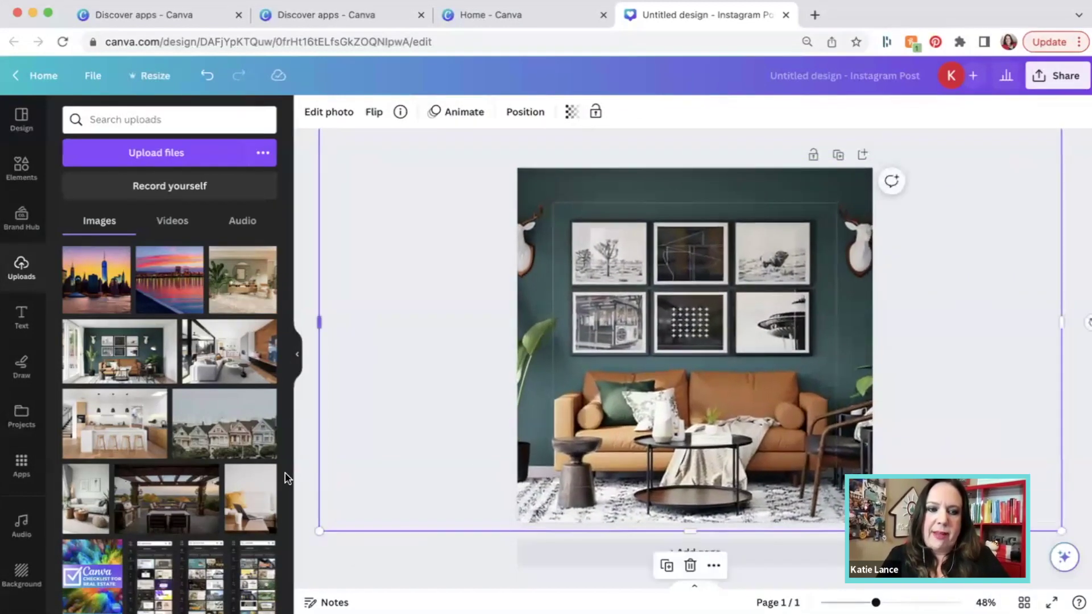
Hide the side panel, then open Magic Eraser from Edit photo for the living-room photo.
click(297, 359)
click(132, 361)
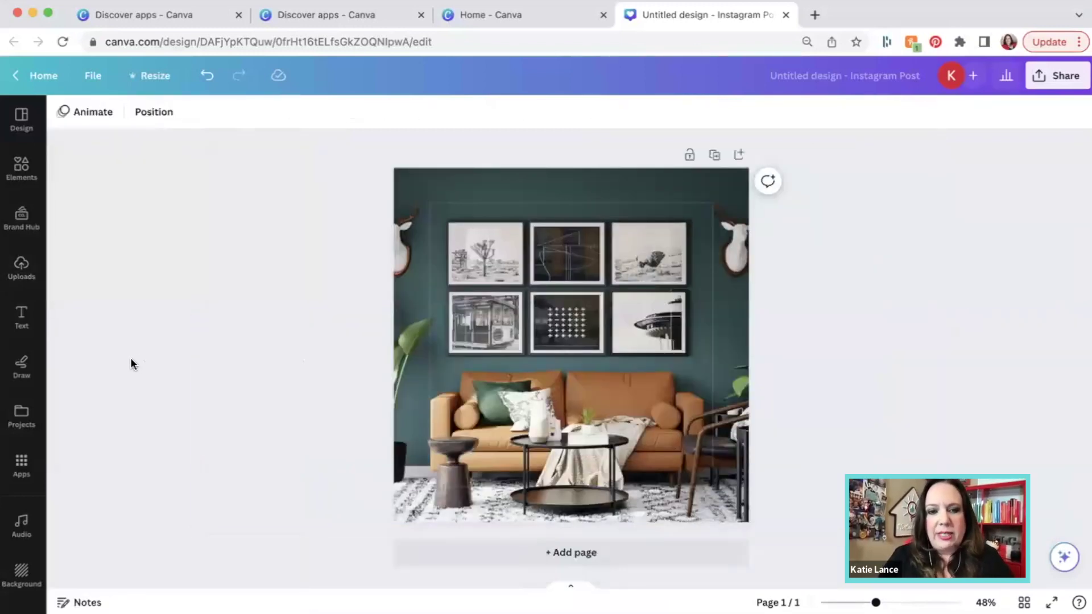
click(443, 276)
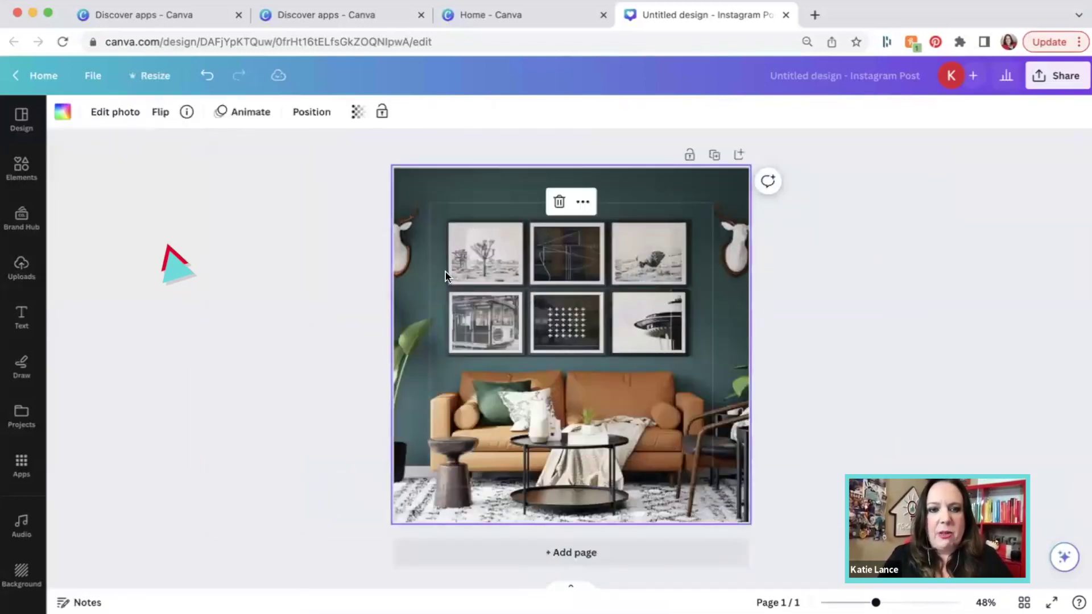
click(118, 116)
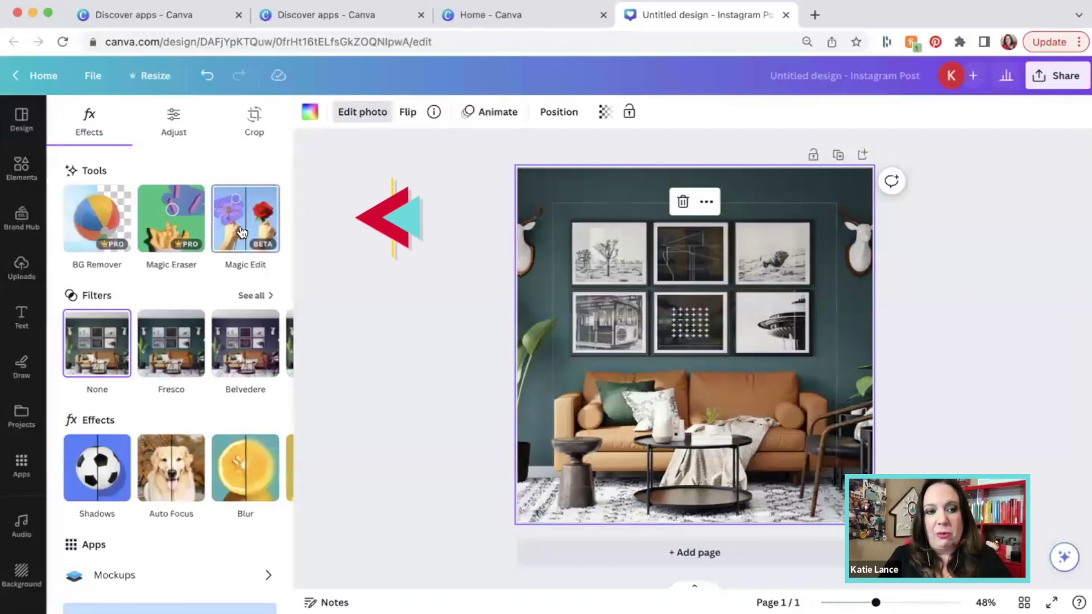
click(172, 226)
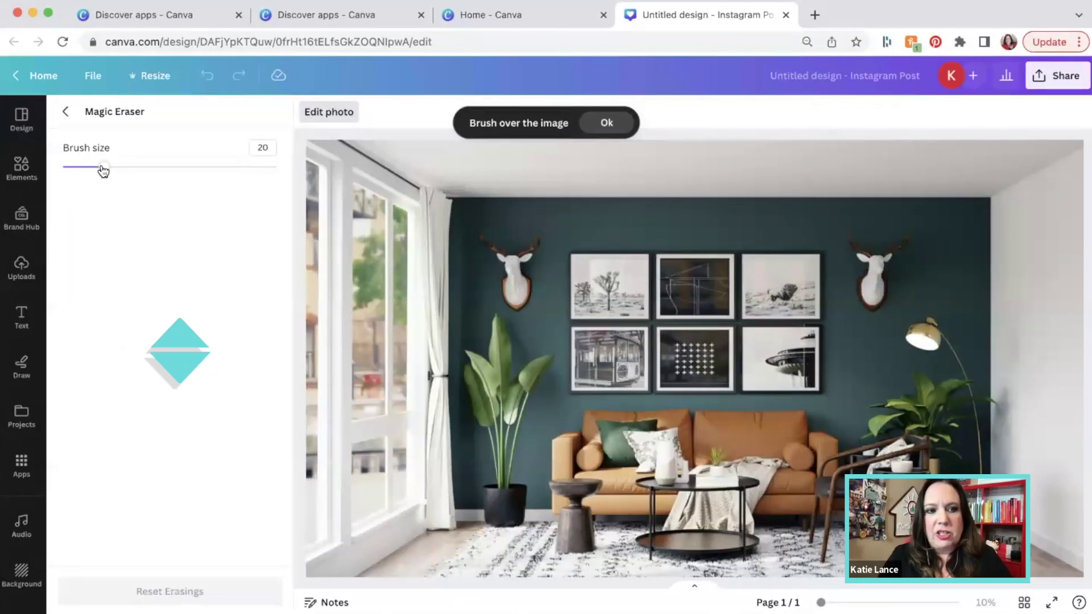
Set the eraser brush to 59, erase both deer heads, then reset the erasings.
mouse_move(102, 168)
mouse_down()
mouse_move(282, 176)
mouse_move(178, 183)
mouse_move(194, 185)
mouse_up()
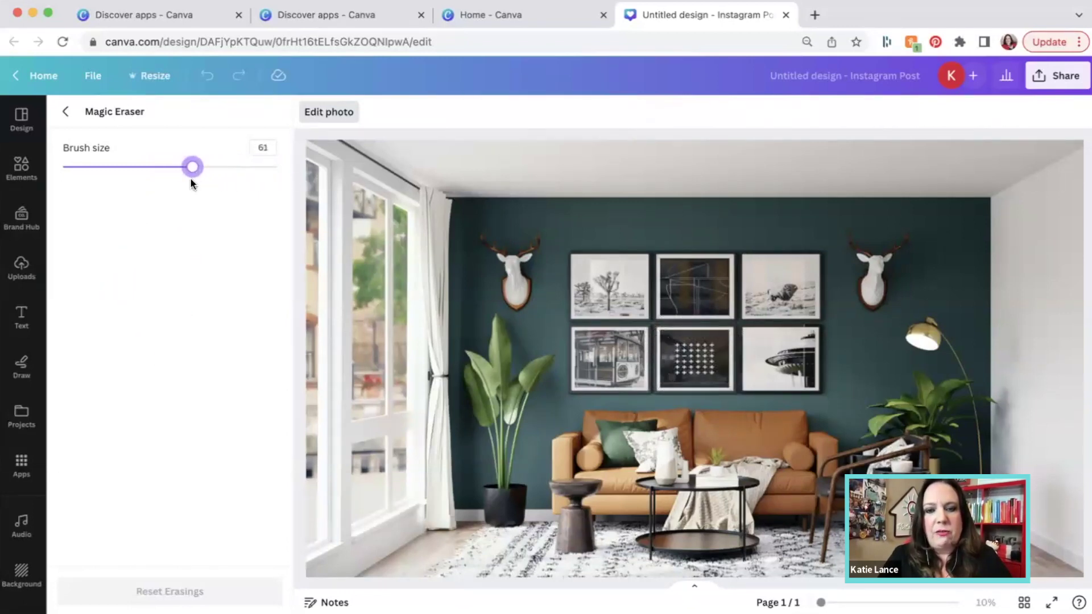
drag(191, 170, 211, 175)
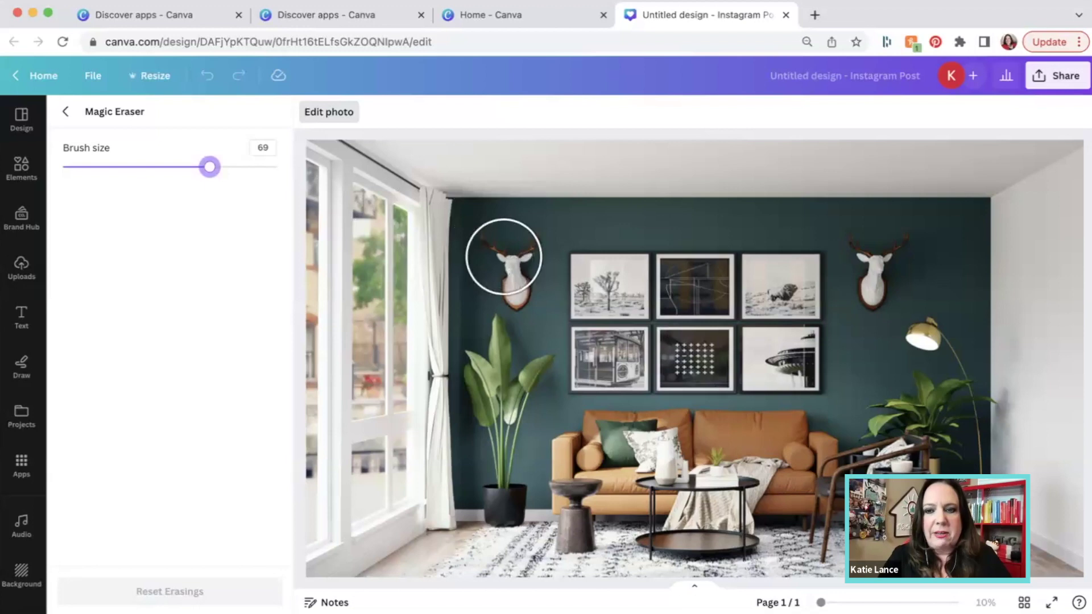
drag(209, 167, 189, 170)
mouse_move(499, 248)
mouse_down()
mouse_move(495, 267)
mouse_move(515, 270)
mouse_move(514, 244)
mouse_up()
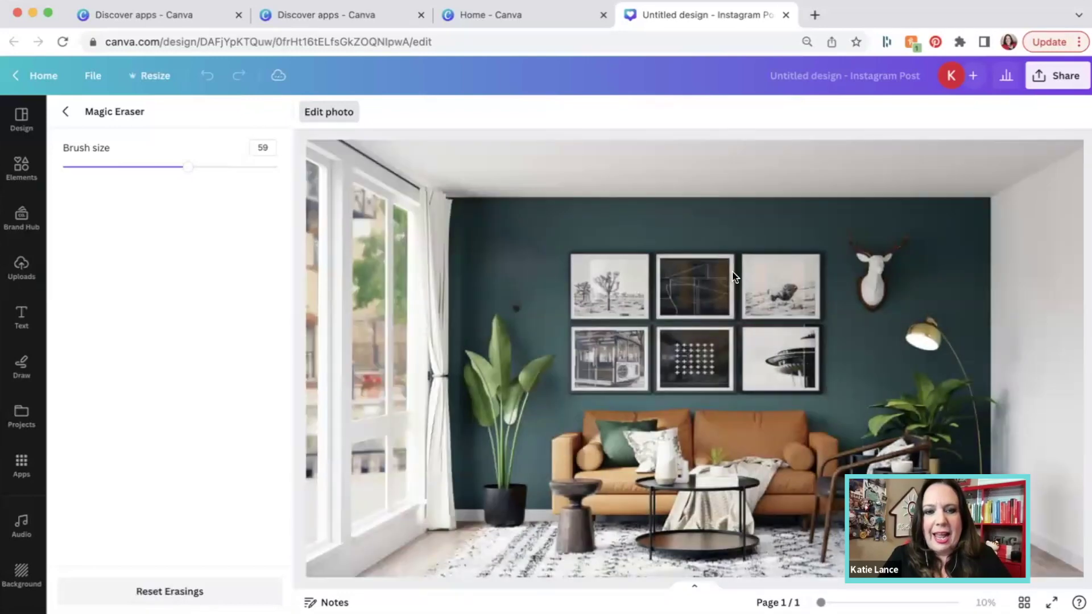
drag(530, 291, 519, 294)
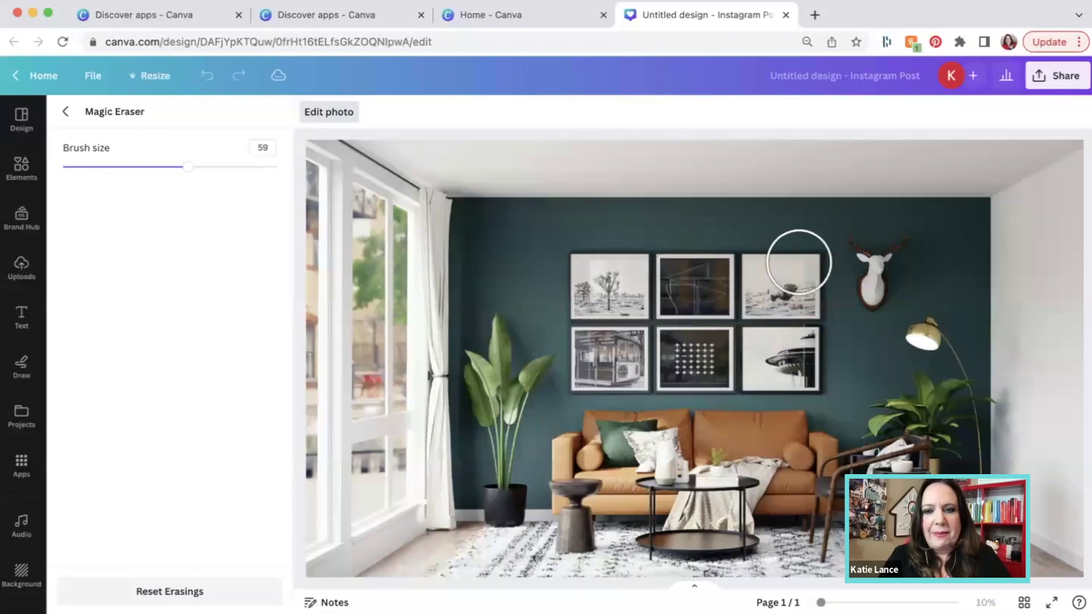
mouse_move(882, 246)
mouse_down()
mouse_move(892, 244)
mouse_move(865, 249)
mouse_move(865, 280)
mouse_move(894, 258)
mouse_up()
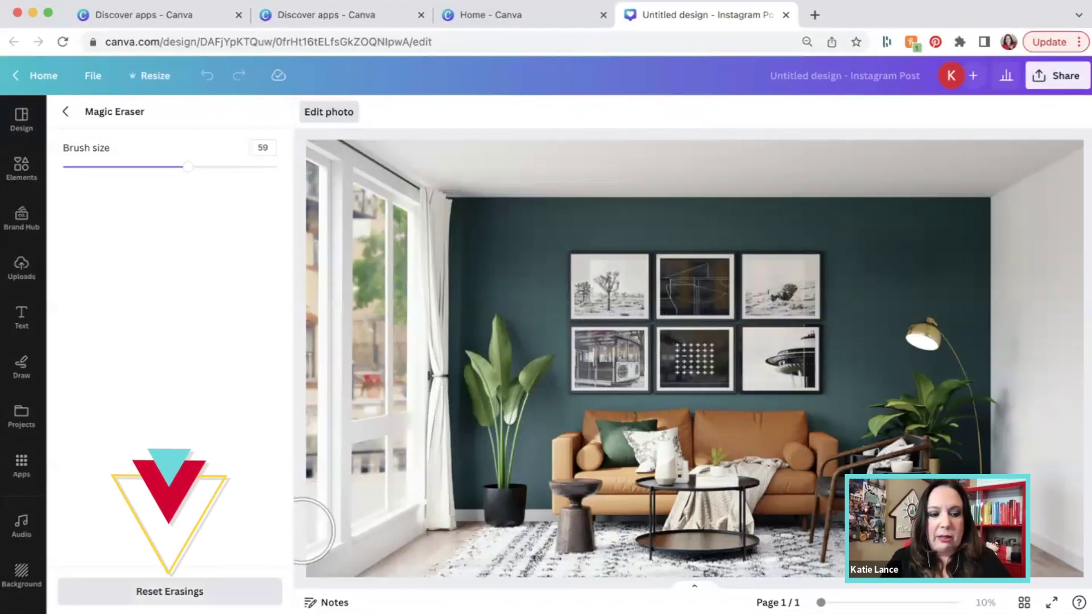
click(170, 591)
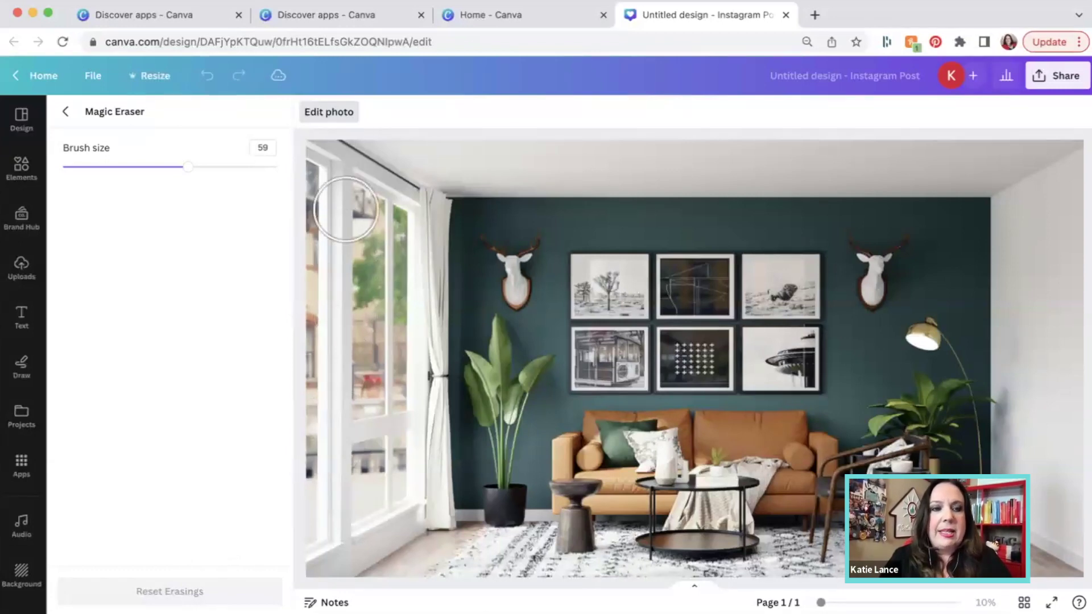
Open Magic Edit on the photo and brush over the left deer head.
click(332, 112)
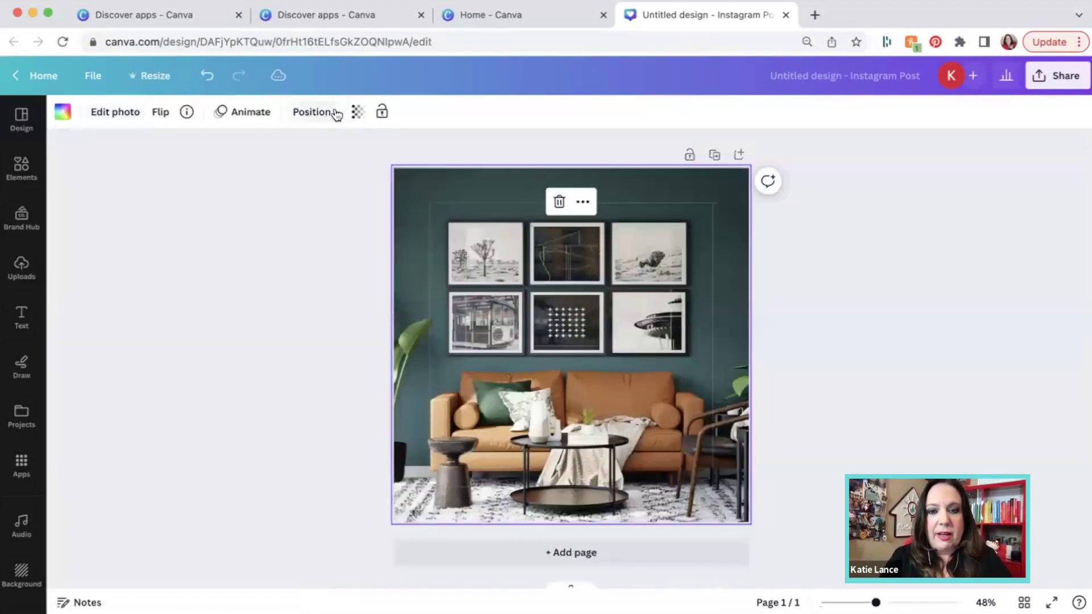
click(121, 112)
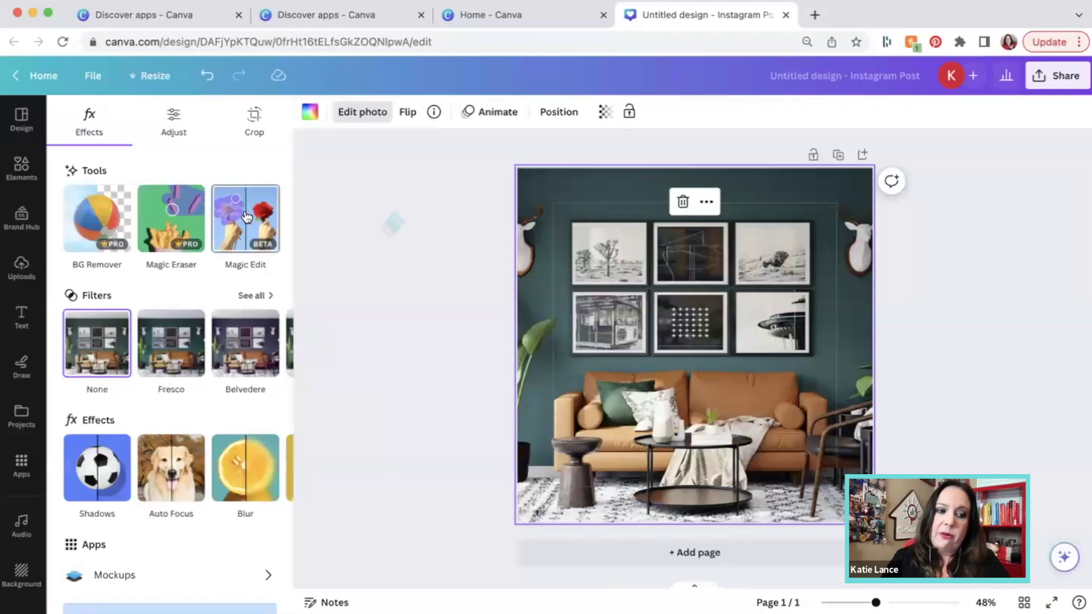
click(246, 216)
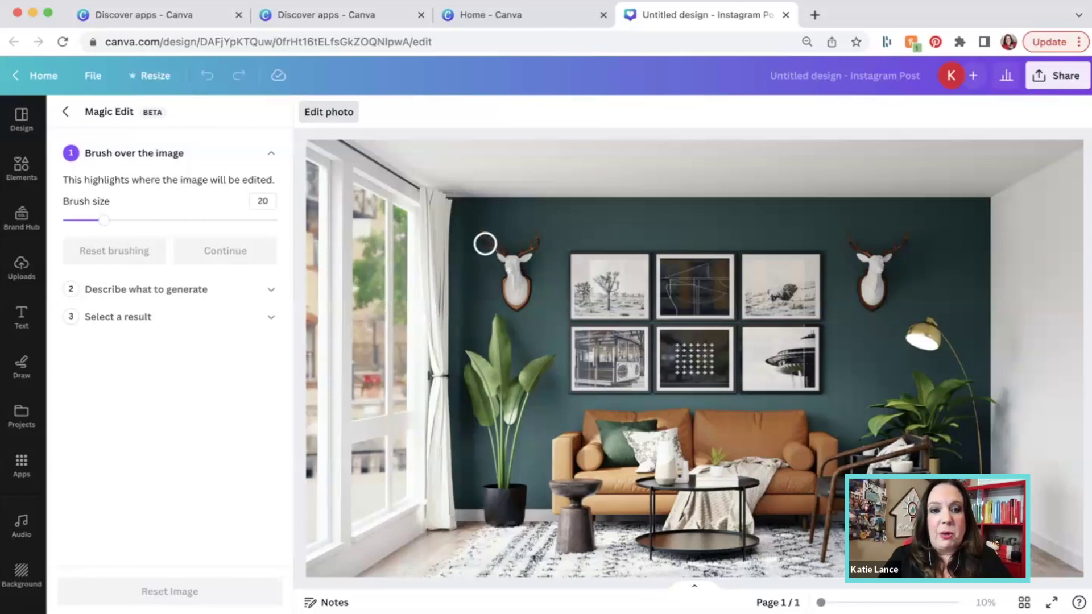
mouse_move(483, 241)
mouse_down()
mouse_move(511, 253)
mouse_move(537, 242)
mouse_move(502, 284)
mouse_move(511, 297)
mouse_move(523, 297)
mouse_move(521, 275)
mouse_up()
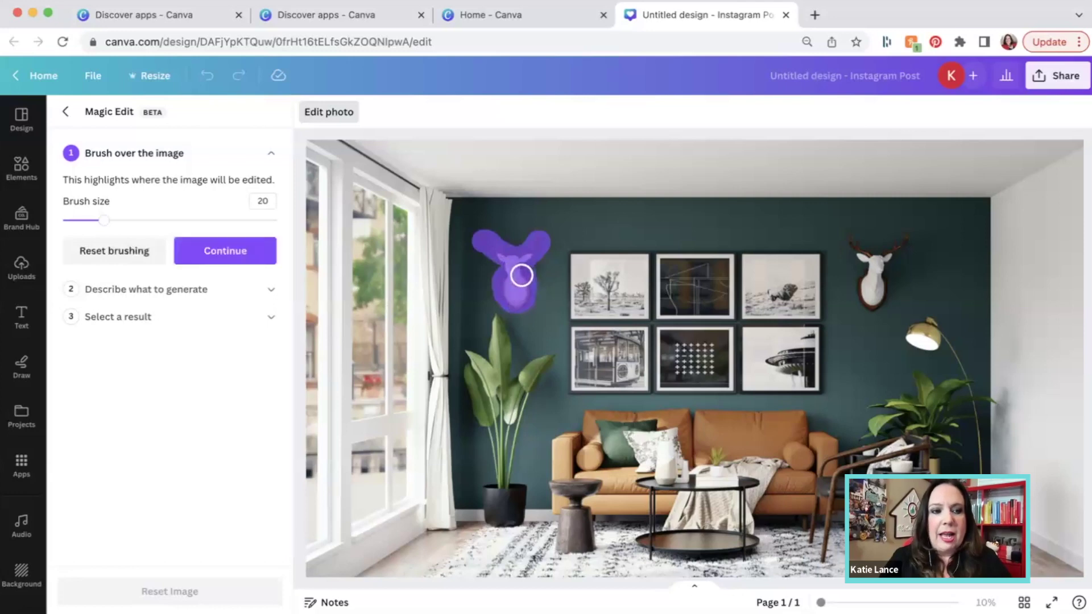
Generate a 'wall sconce' replacement and accept the first result.
click(242, 257)
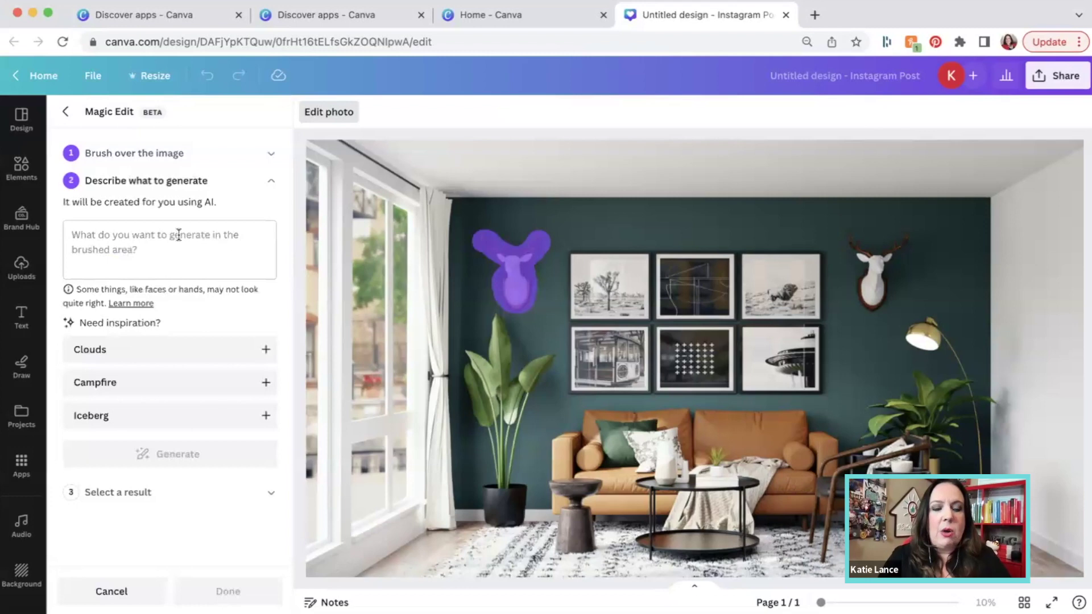
click(208, 237)
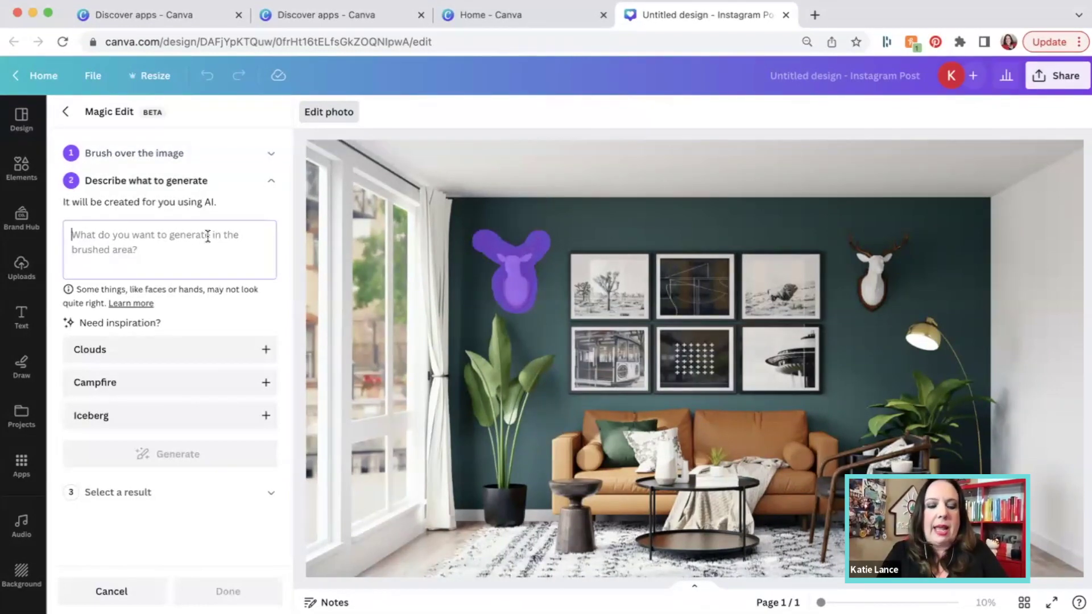
text(wall sconce)
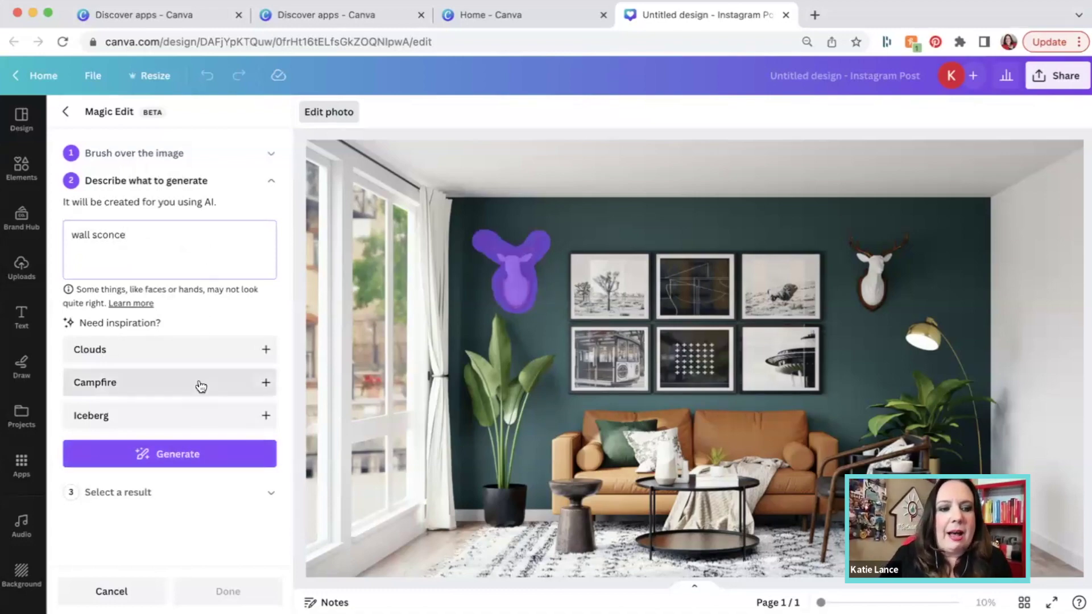
click(181, 453)
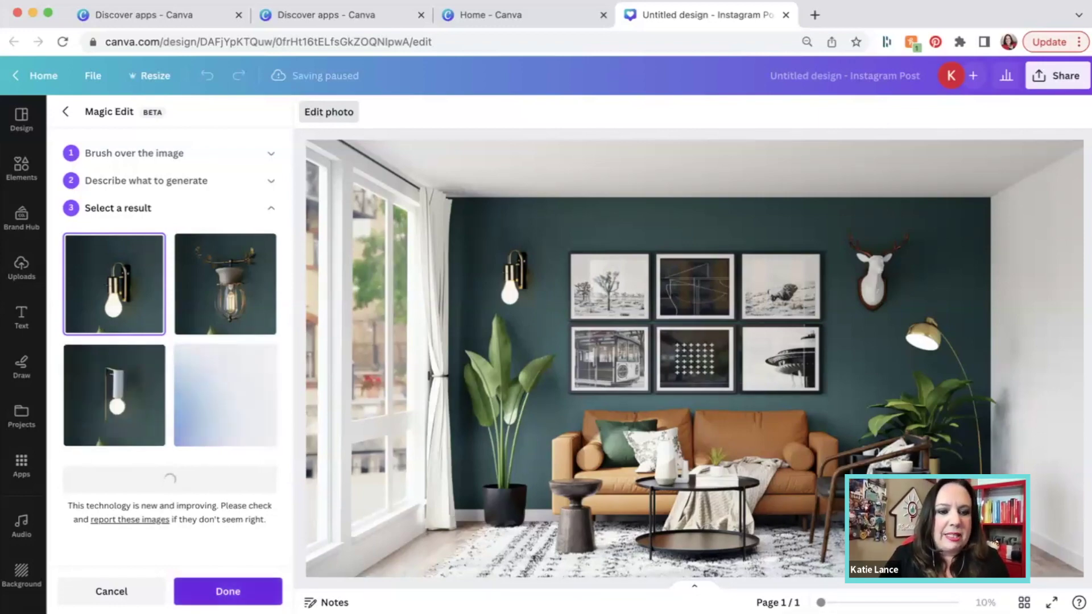
click(227, 591)
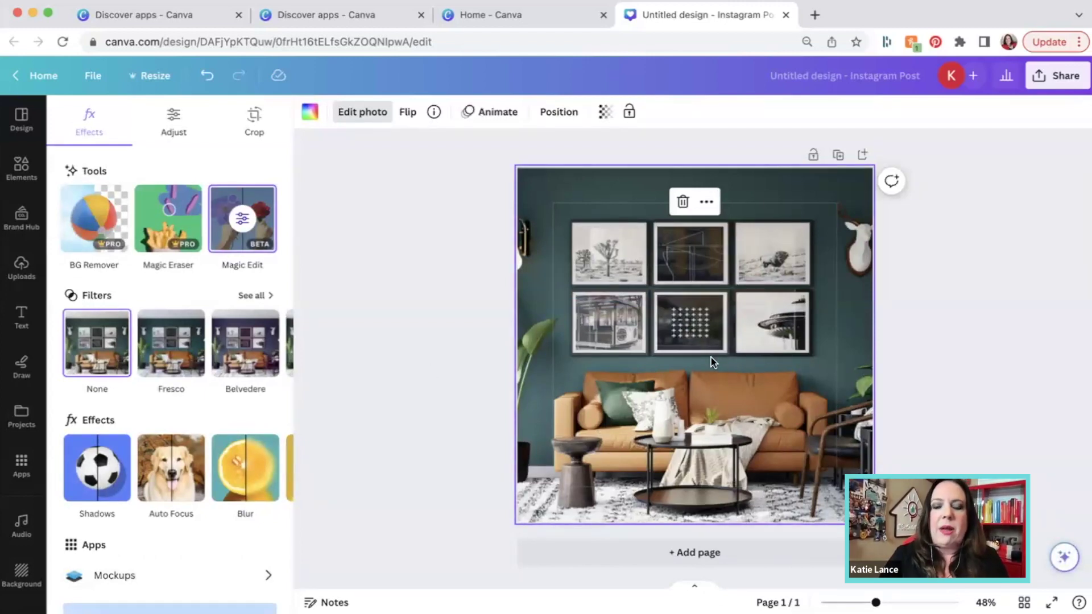
Crop and shift the photo right so the sconce and plant fill the square's left side.
double_click(690, 354)
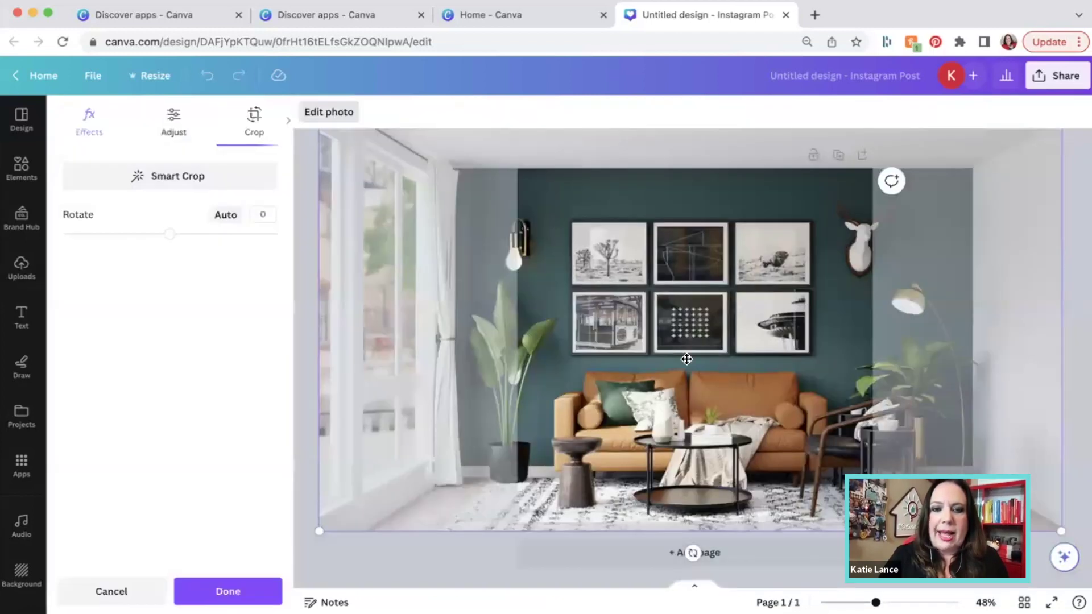
drag(686, 359, 724, 359)
click(321, 378)
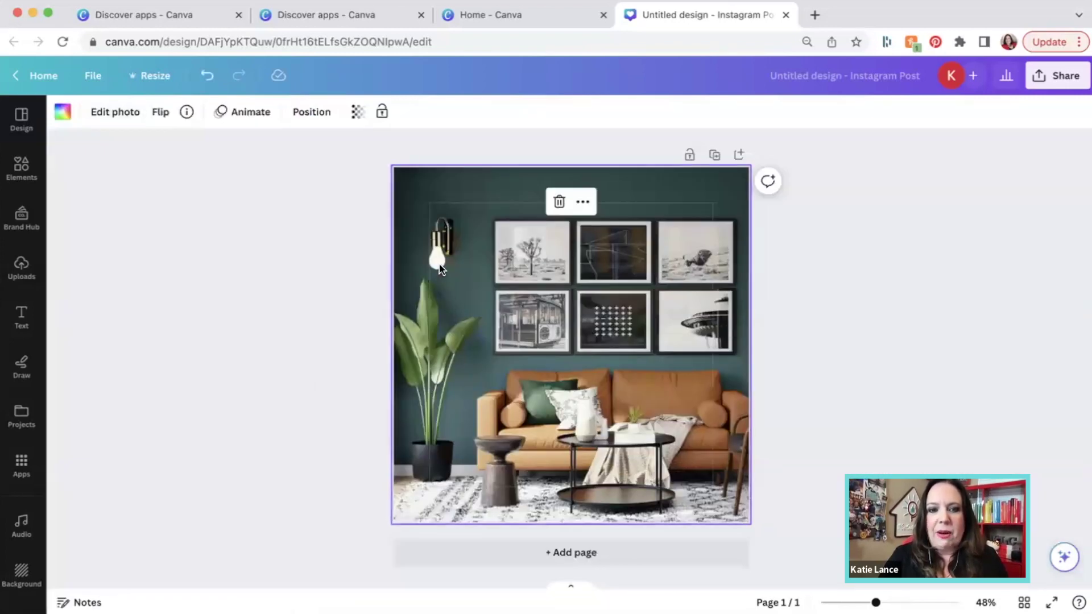
click(319, 370)
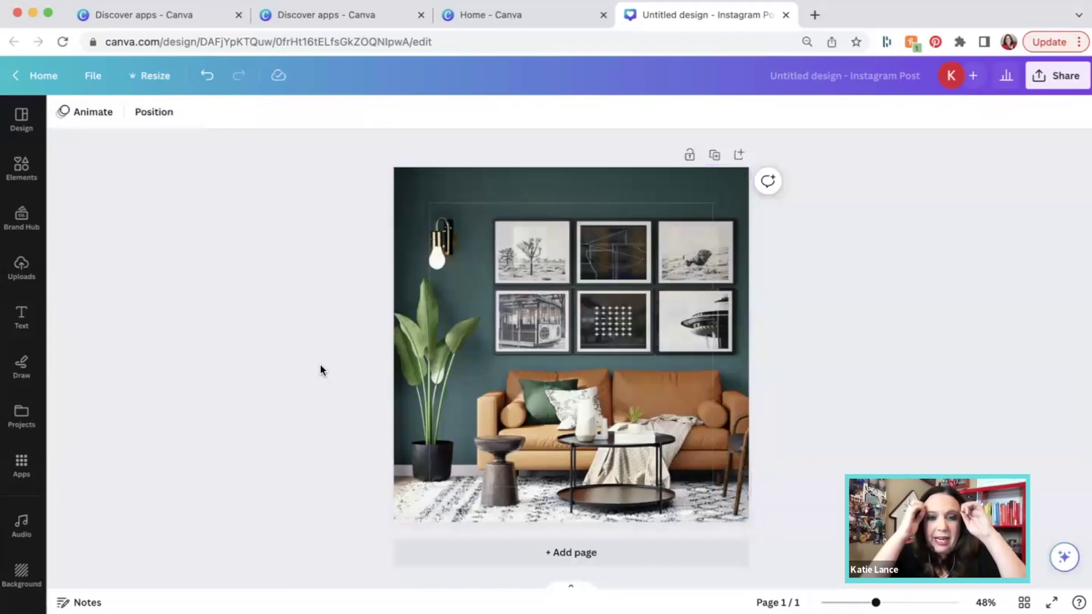
double_click(534, 353)
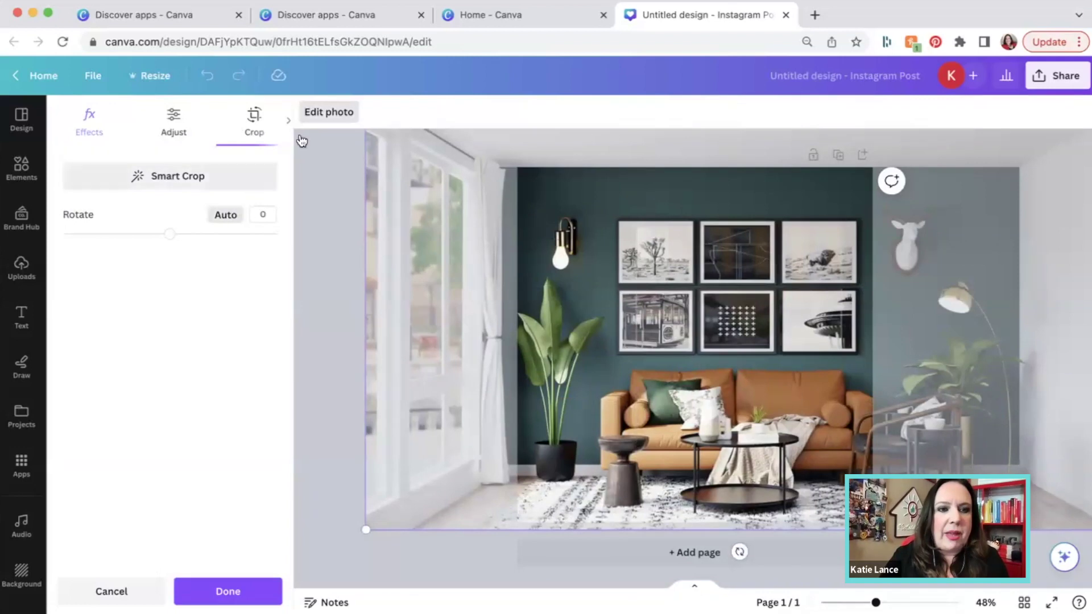
click(314, 113)
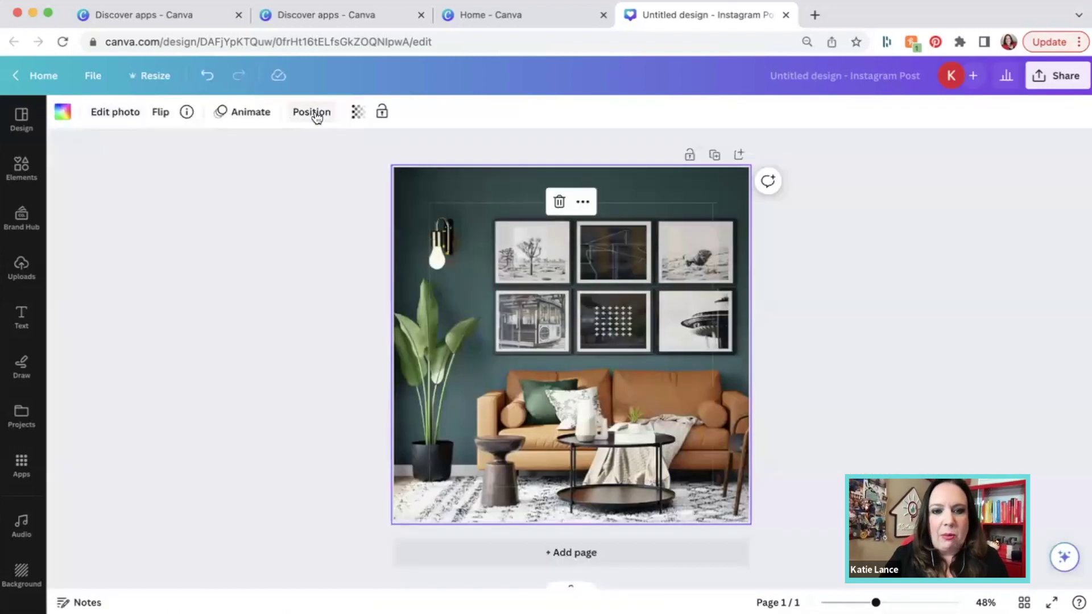
double_click(597, 276)
drag(543, 281, 524, 280)
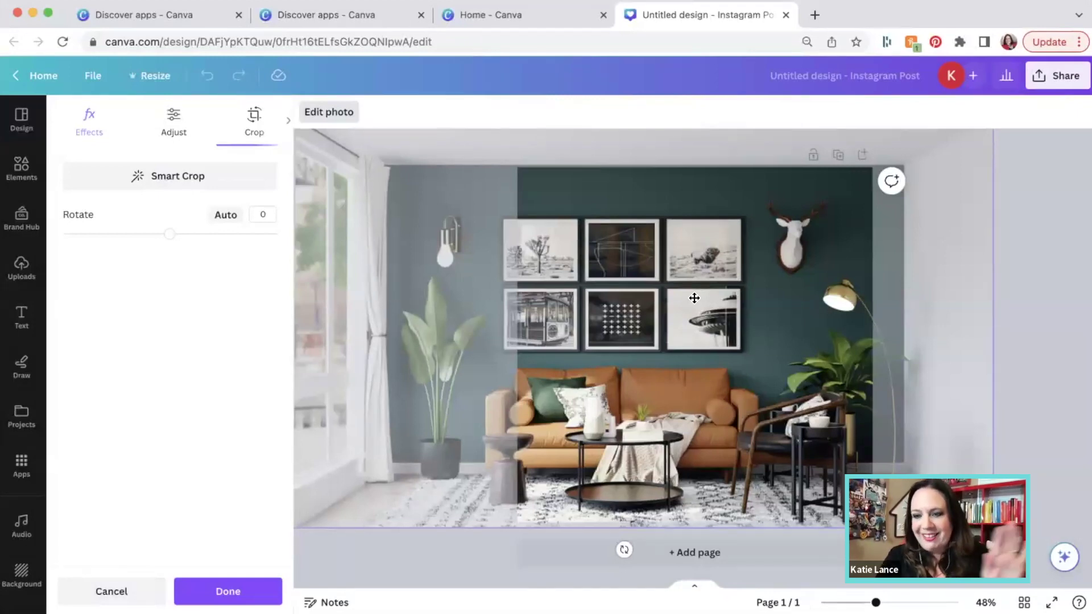
drag(665, 284, 762, 291)
click(330, 281)
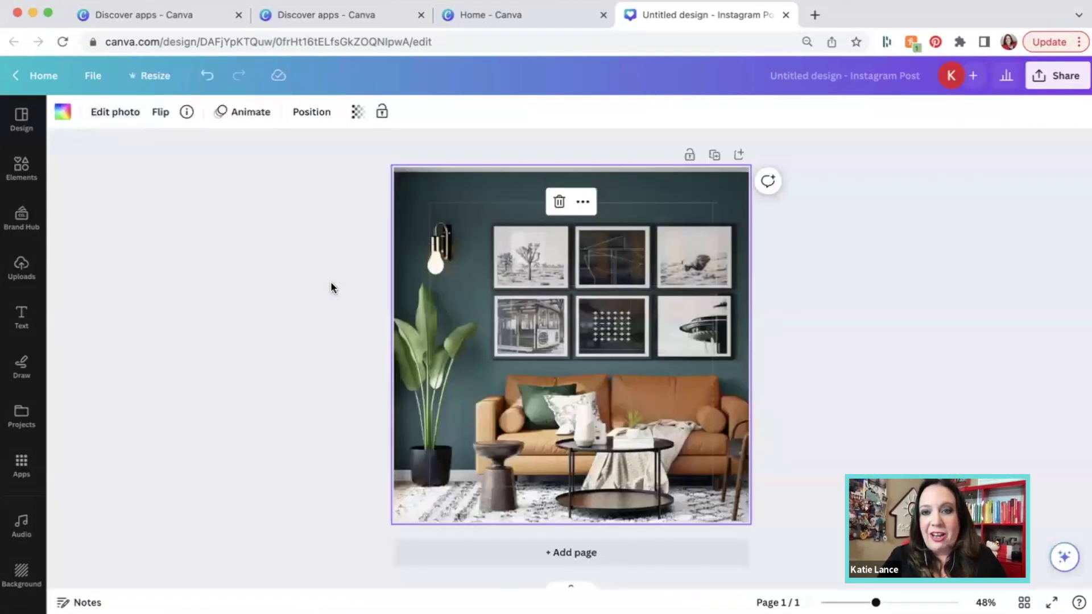